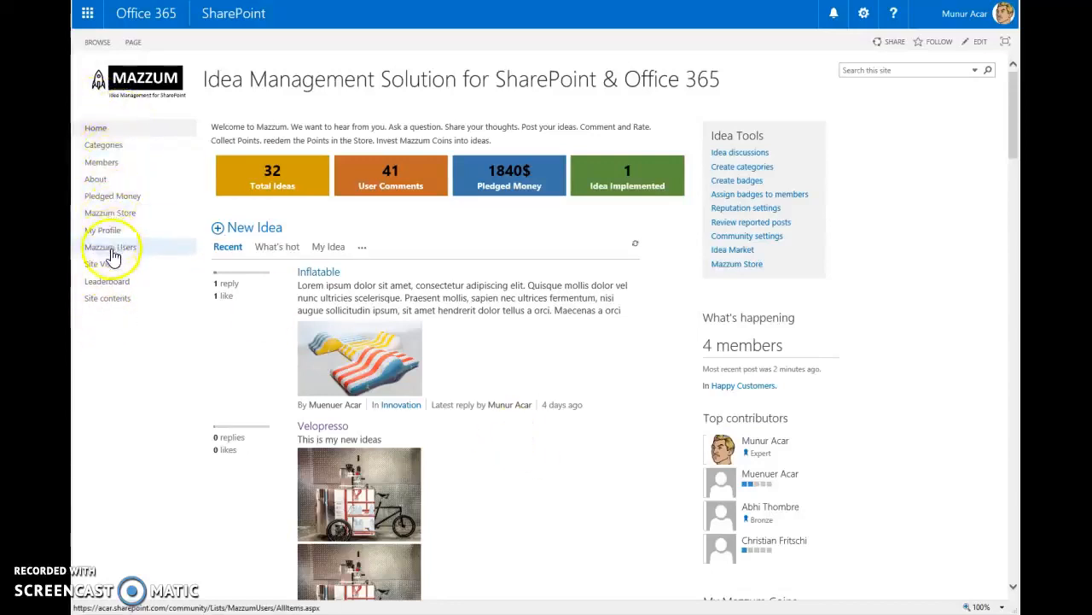
# Browse the recent ideas on the community home page and open the Inflatable idea.
pyautogui.click(114, 303)
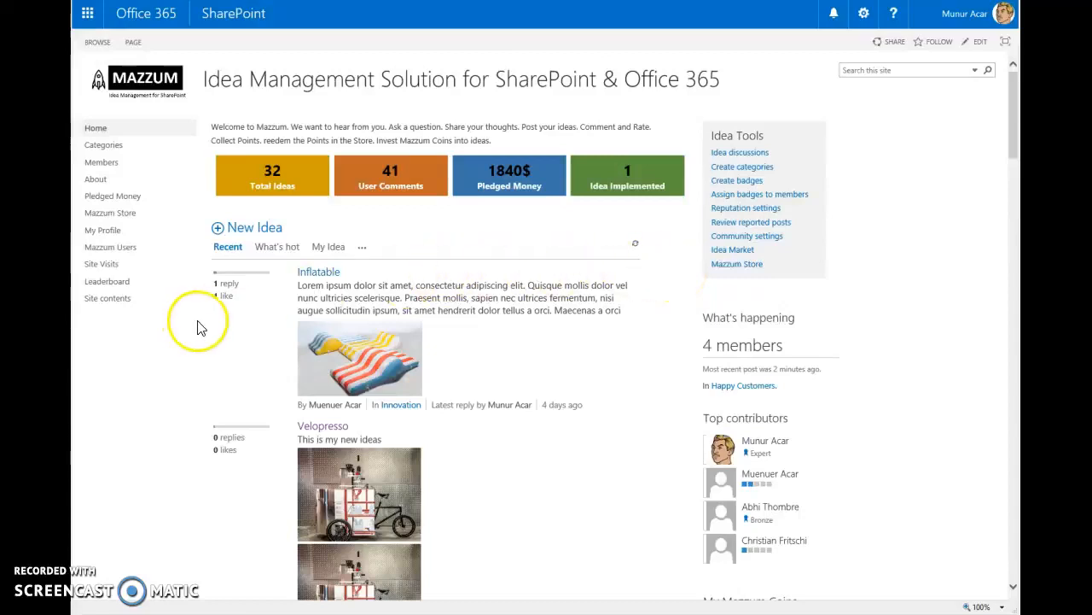
pyautogui.scroll(-5, 200, 320)
pyautogui.scroll(-15, 194, 325)
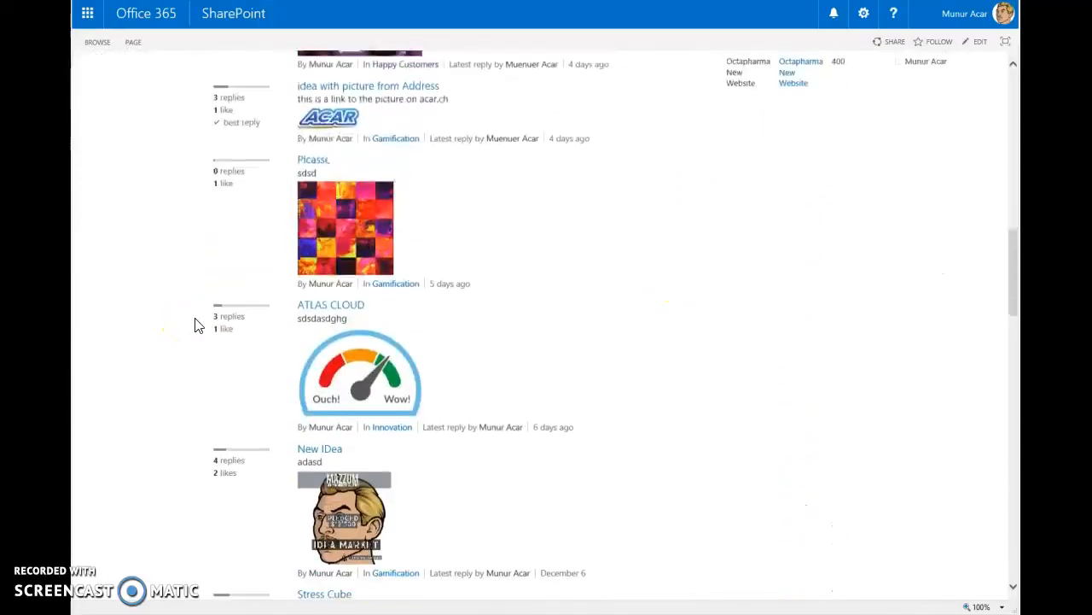
pyautogui.scroll(-12, 195, 324)
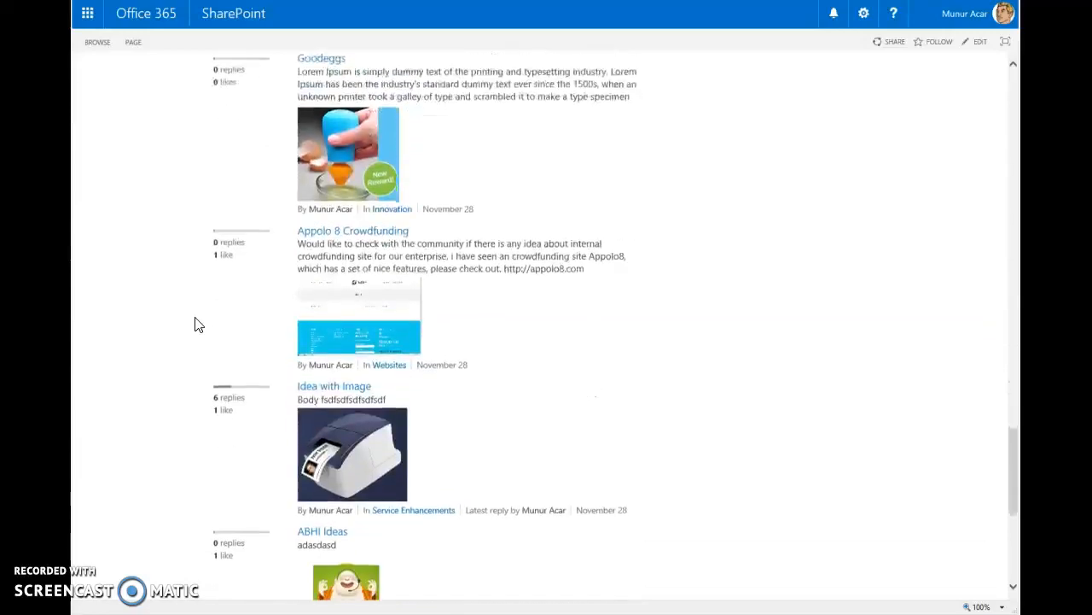
pyautogui.scroll(20, 195, 325)
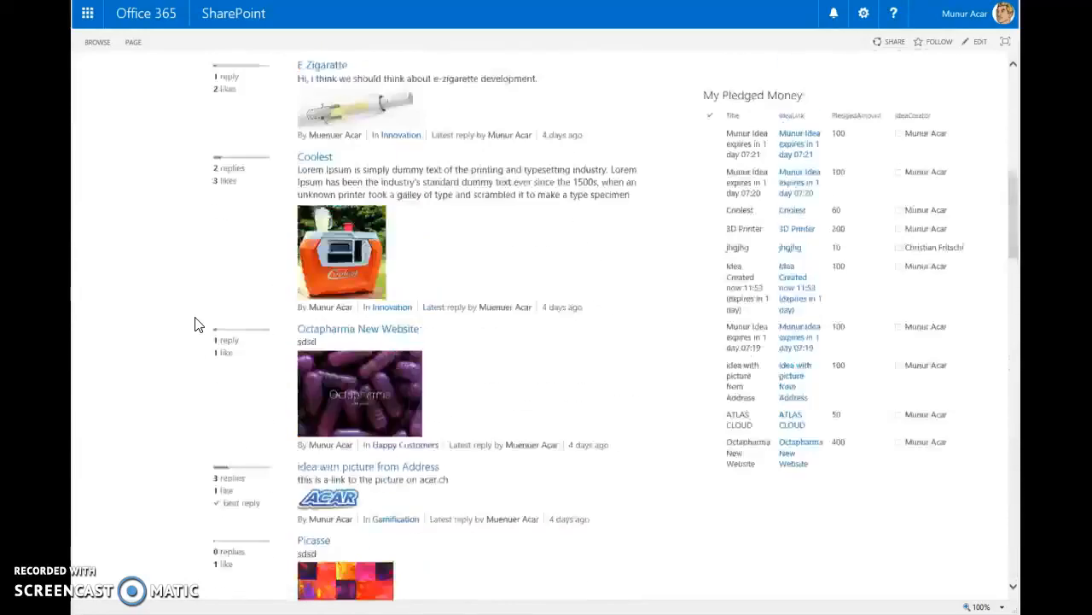
pyautogui.click(320, 275)
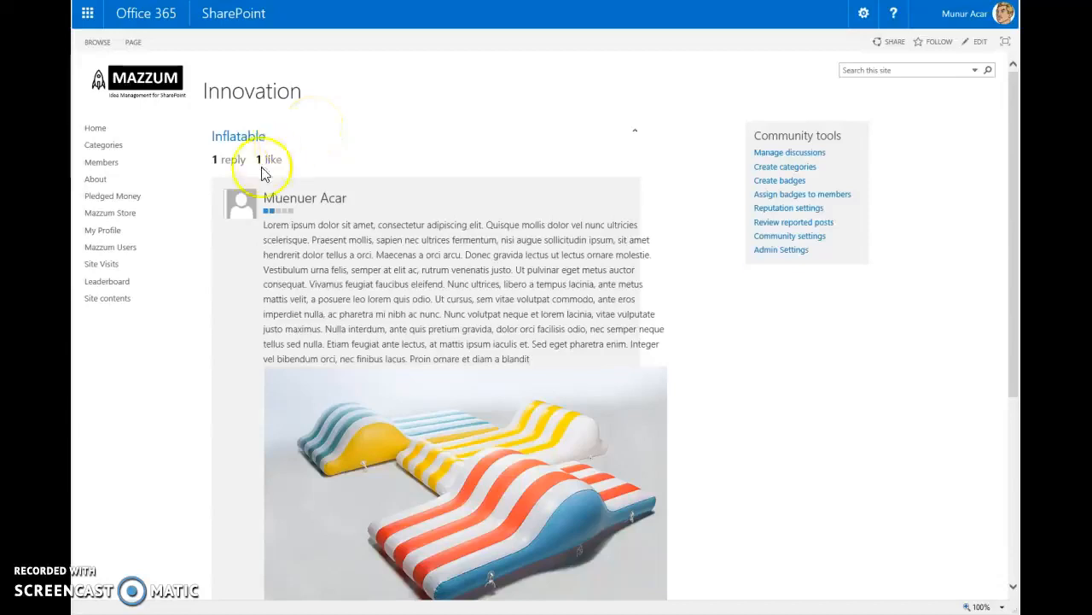
# Review the Inflatable idea's like count, description, picture and the response options beneath it.
pyautogui.moveTo(258, 160); pyautogui.dragTo(290, 160)
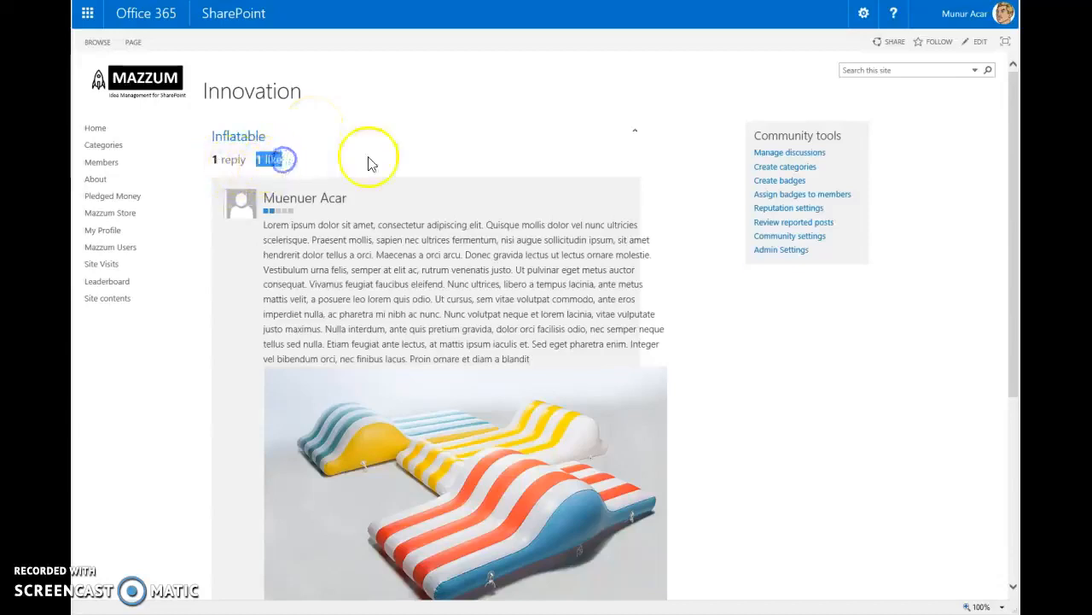
pyautogui.moveTo(292, 225); pyautogui.dragTo(525, 340)
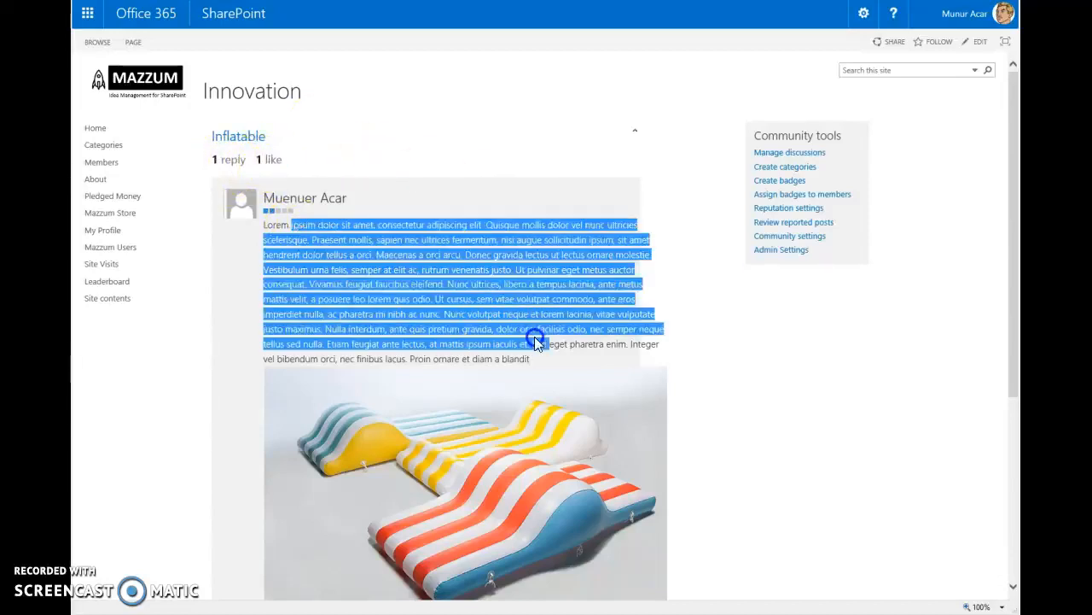
pyautogui.scroll(-3, 780, 361)
pyautogui.scroll(3, 780, 361)
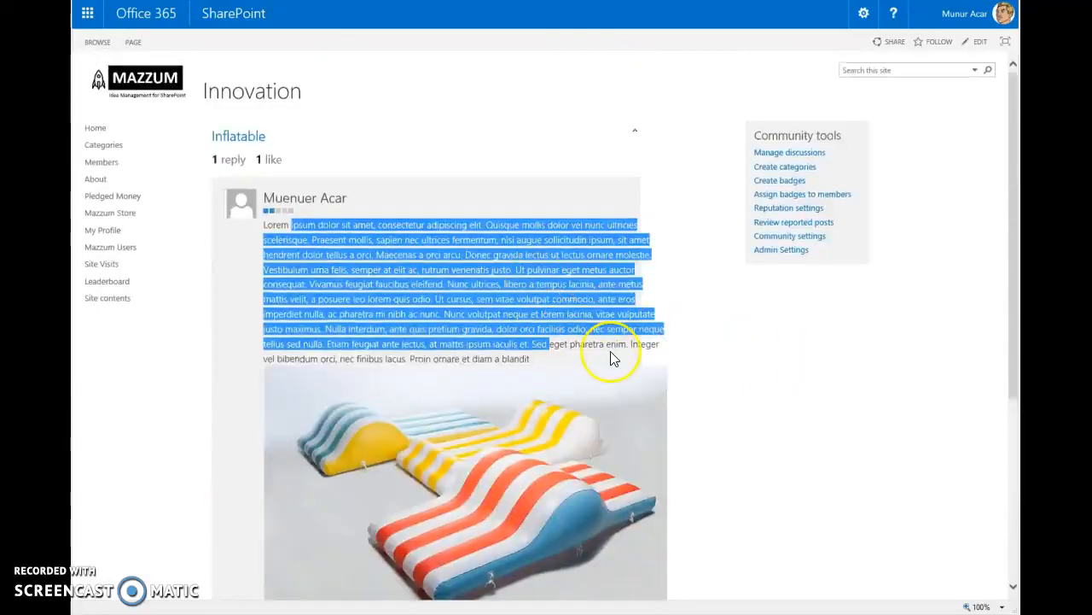
pyautogui.scroll(-2, 611, 357)
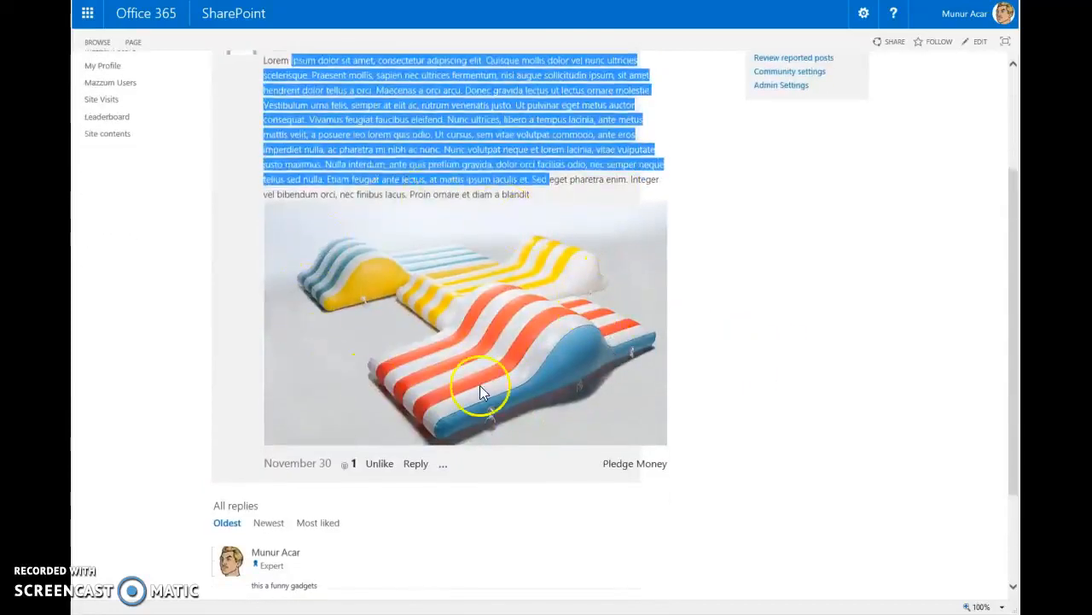
pyautogui.scroll(-2, 495, 389)
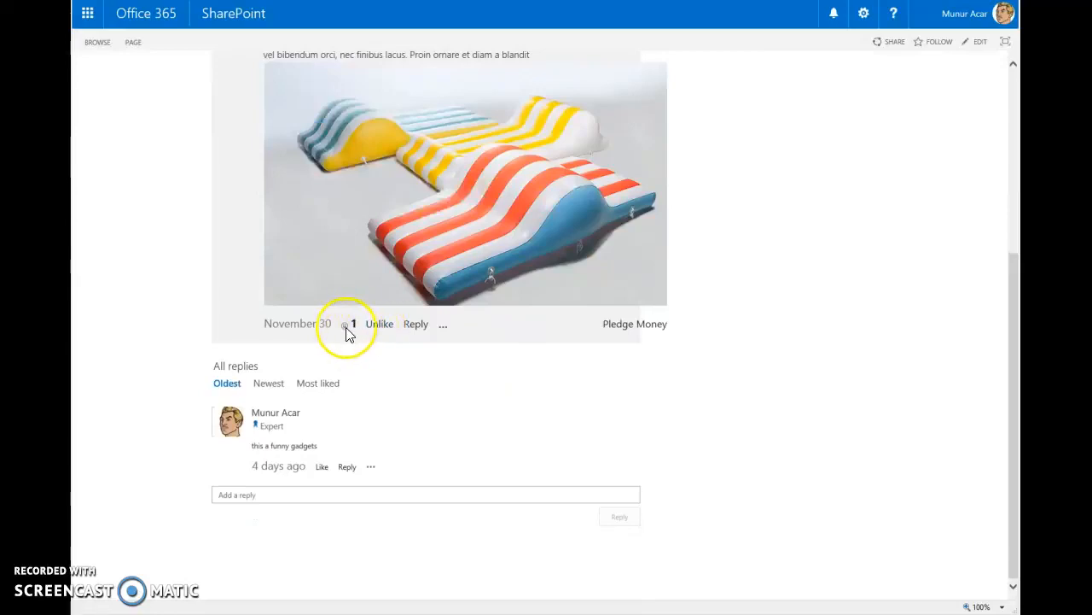
pyautogui.click(381, 329)
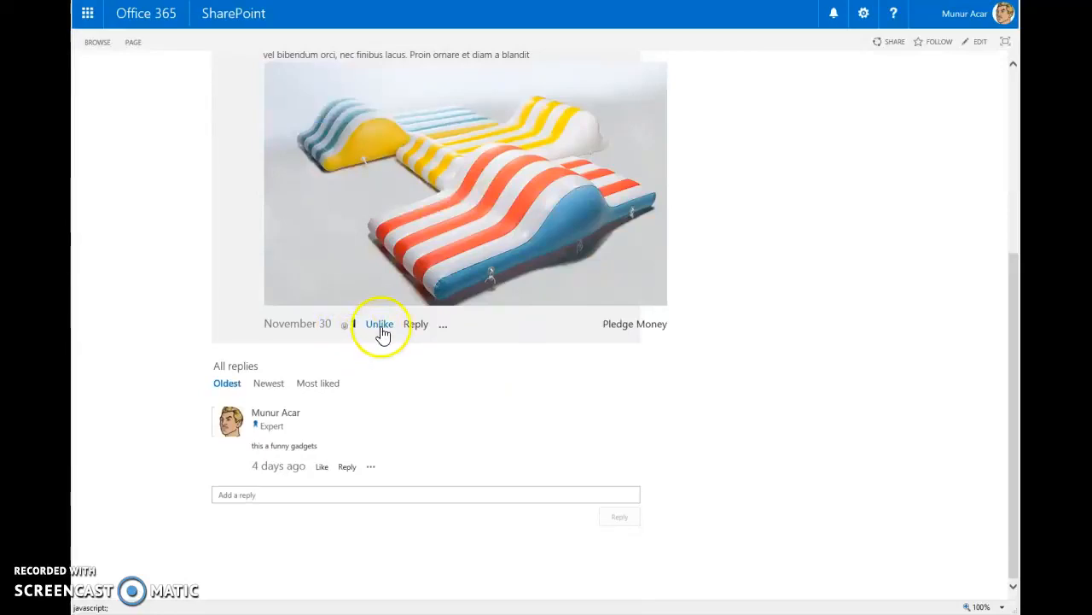
# Post the reply "fsdfsdfds" to the Inflatable idea.
pyautogui.click(416, 328)
pyautogui.write('fsdfsdfds')
pyautogui.click(649, 400)
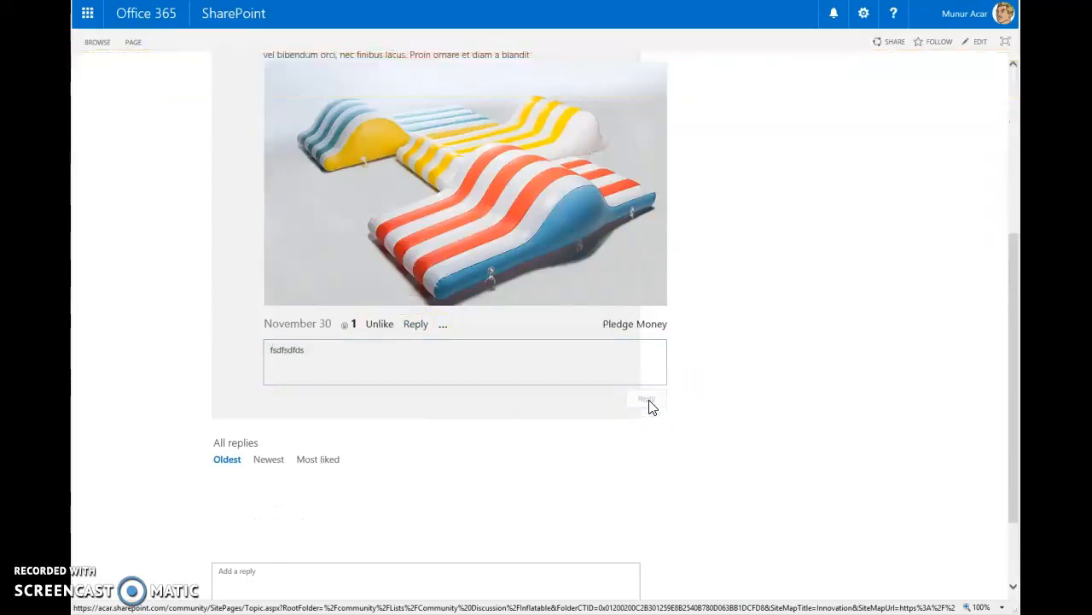
pyautogui.click(476, 376)
# Report the Inflatable post to the moderator with the problem description "sadsad".
pyautogui.click(428, 325)
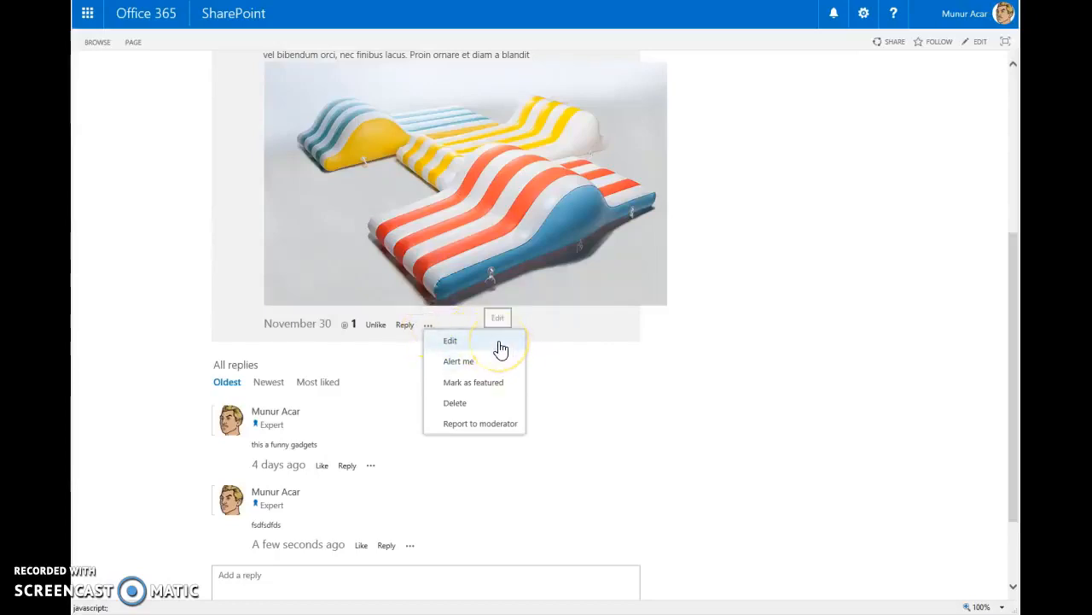
pyautogui.click(494, 369)
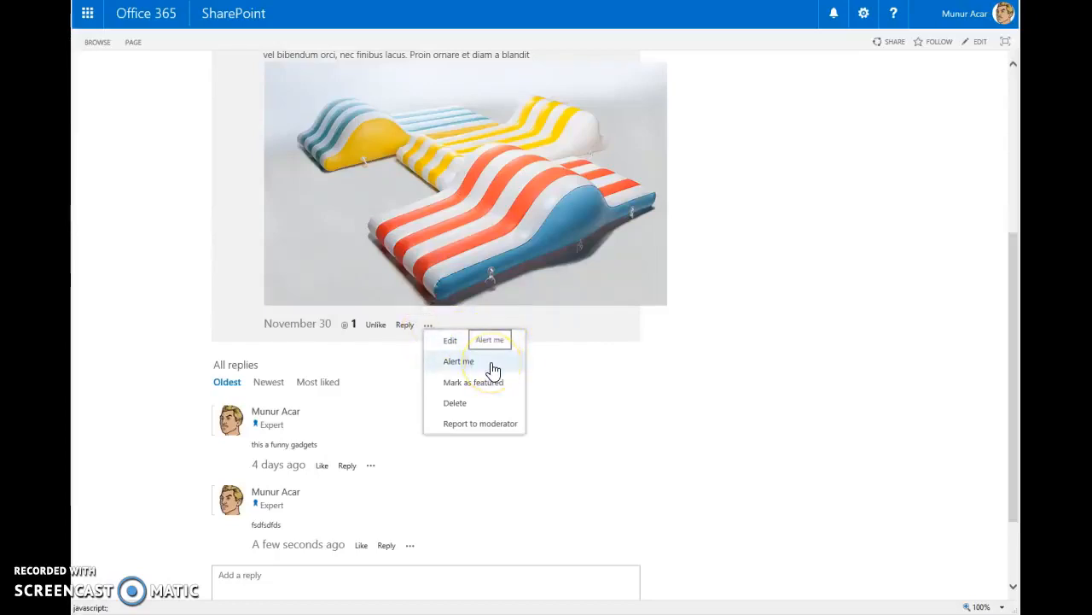
pyautogui.click(492, 385)
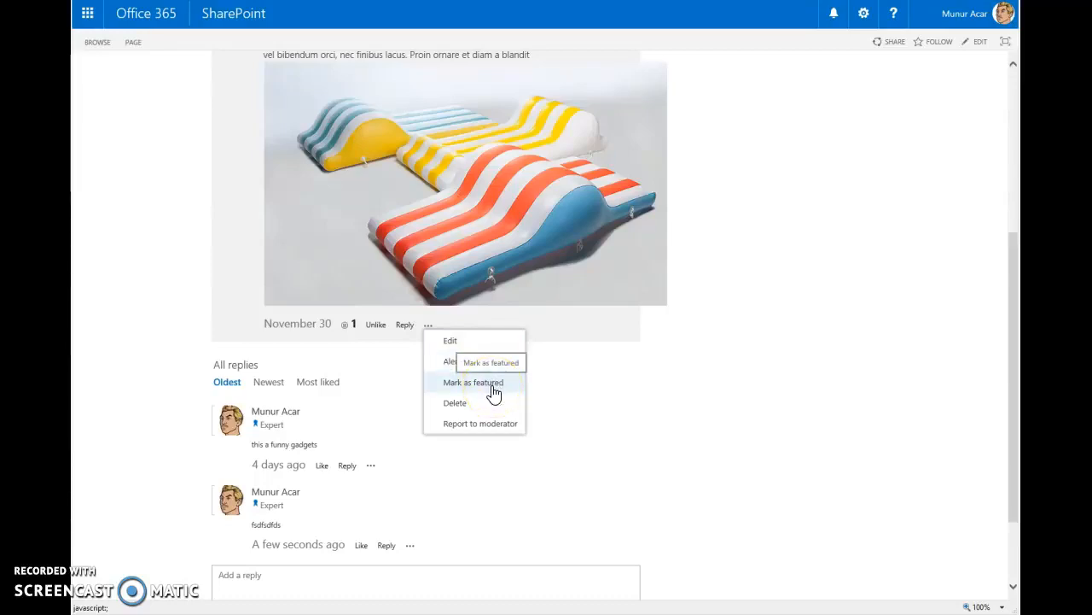
pyautogui.click(492, 414)
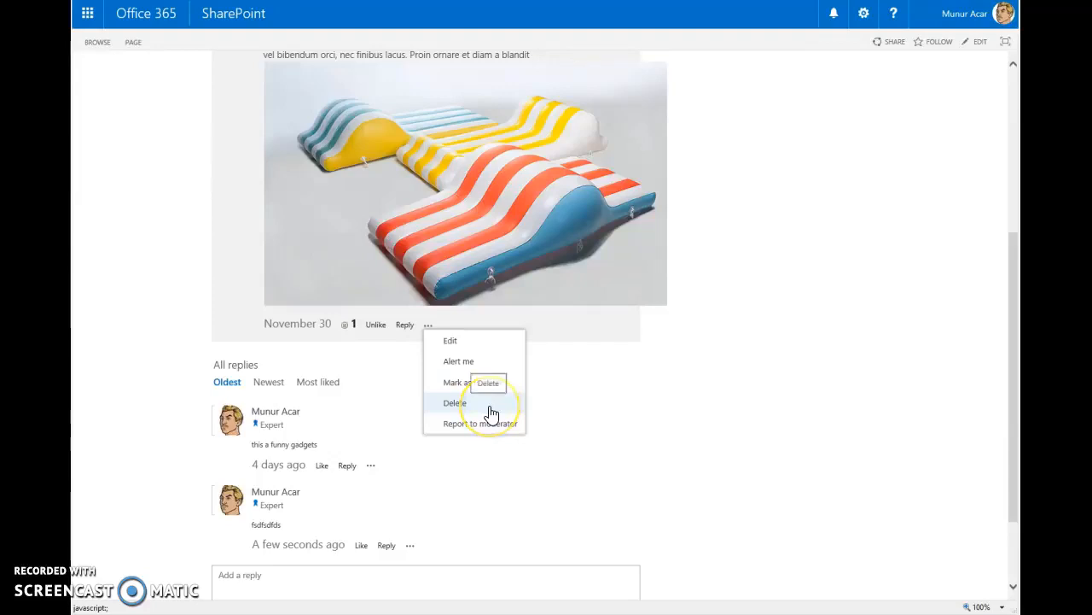
pyautogui.click(493, 423)
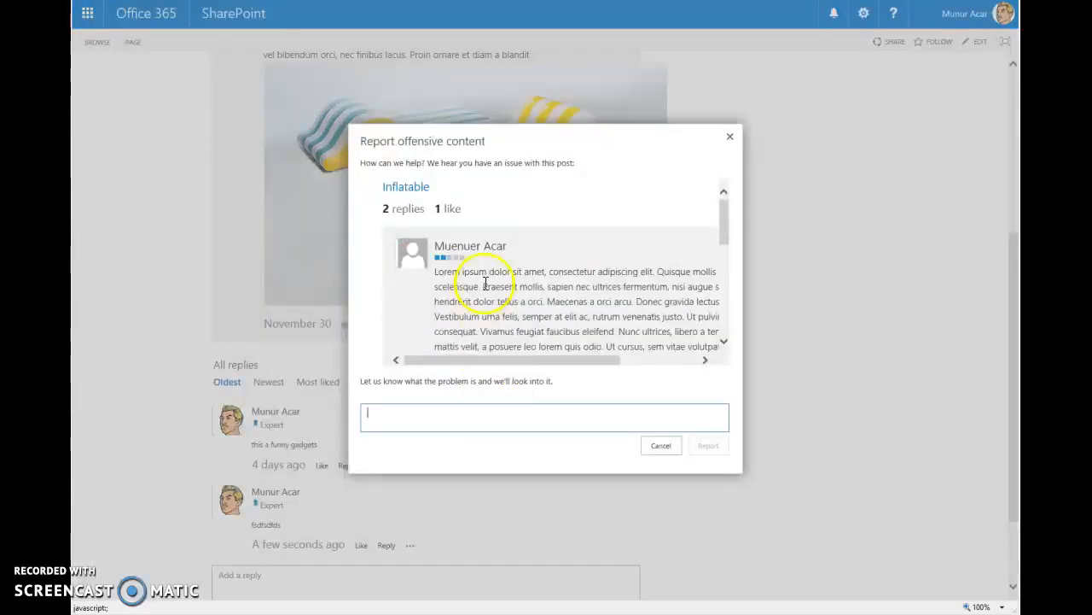
pyautogui.moveTo(725, 223)
pyautogui.mouseDown()
pyautogui.moveTo(725, 312)
pyautogui.moveTo(736, 225)
pyautogui.mouseUp()
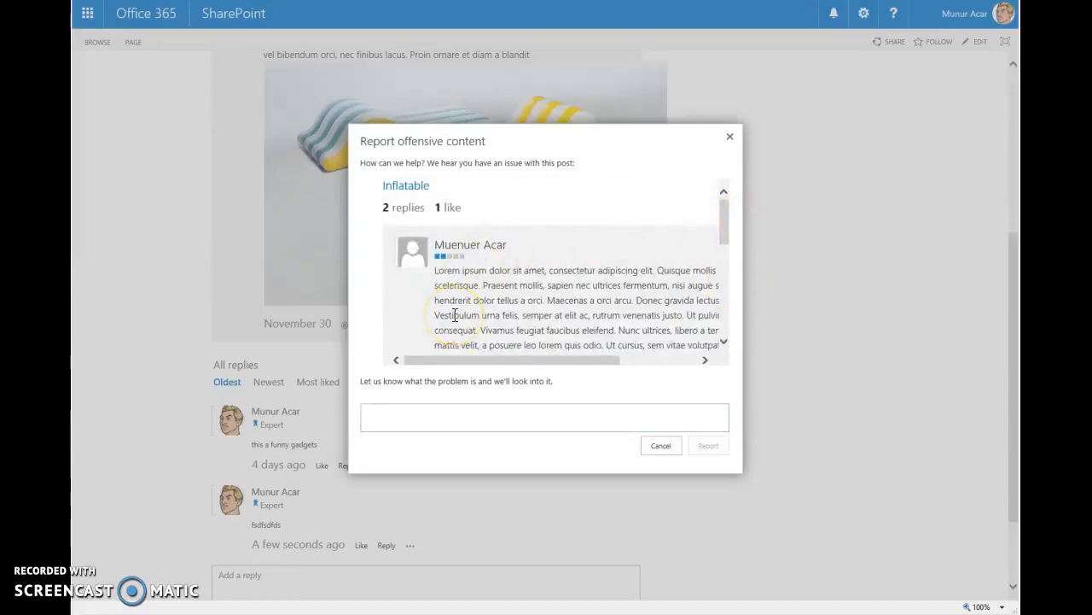
pyautogui.click(415, 417)
pyautogui.write('sadsad')
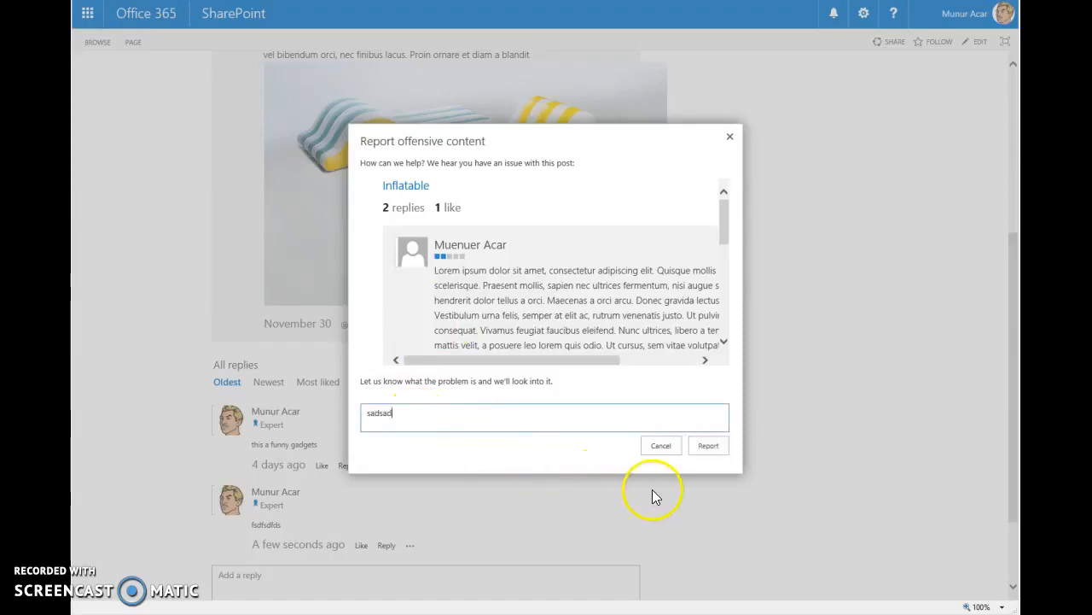
pyautogui.click(708, 445)
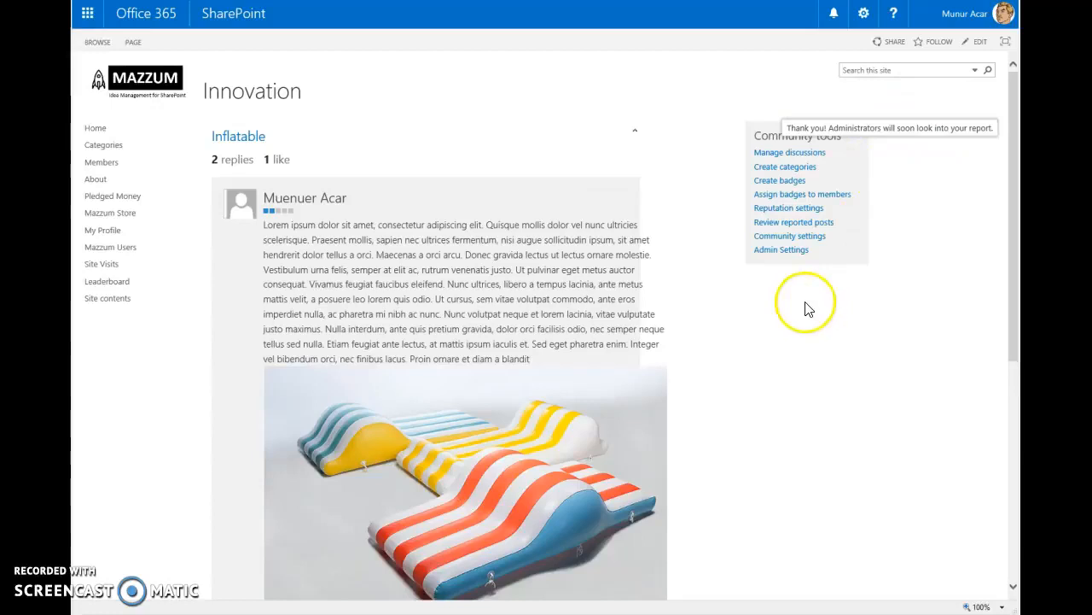
# Start a new idea from the community home page and check the choices for its category and location.
pyautogui.click(160, 93)
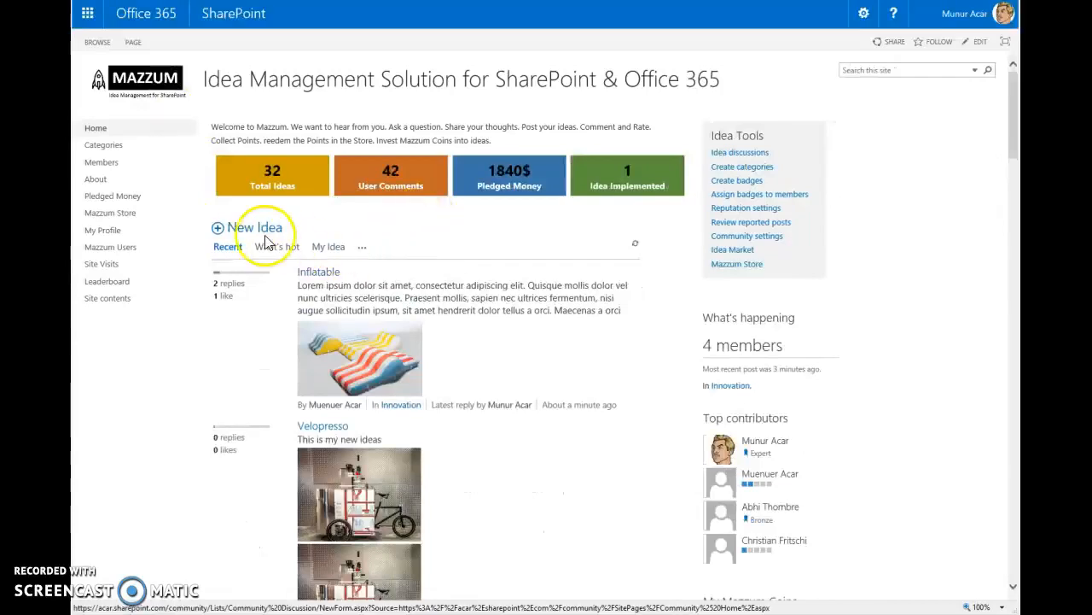
pyautogui.click(242, 234)
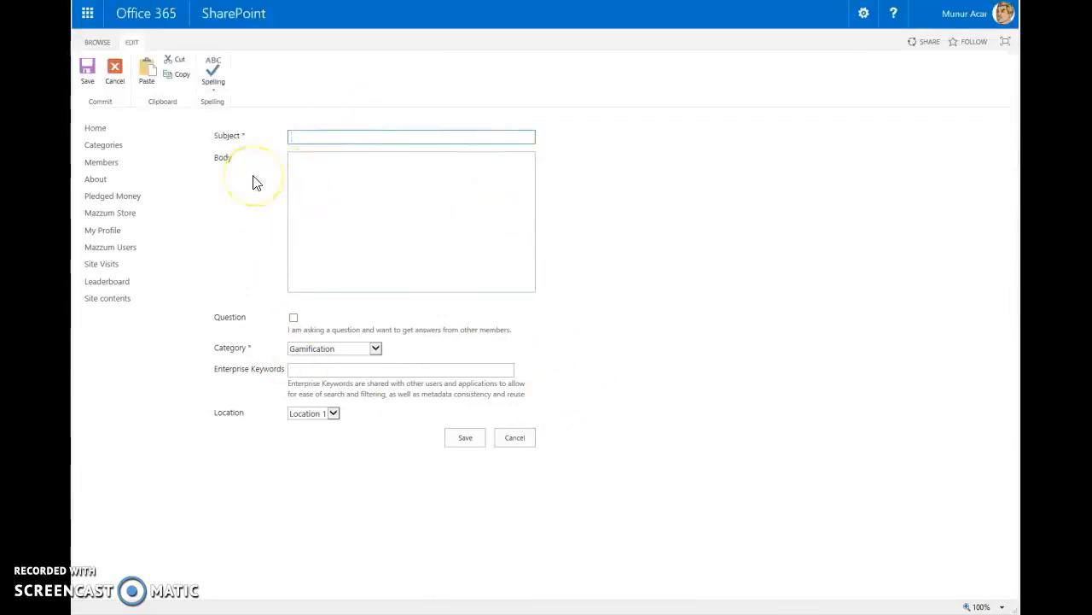
pyautogui.click(356, 369)
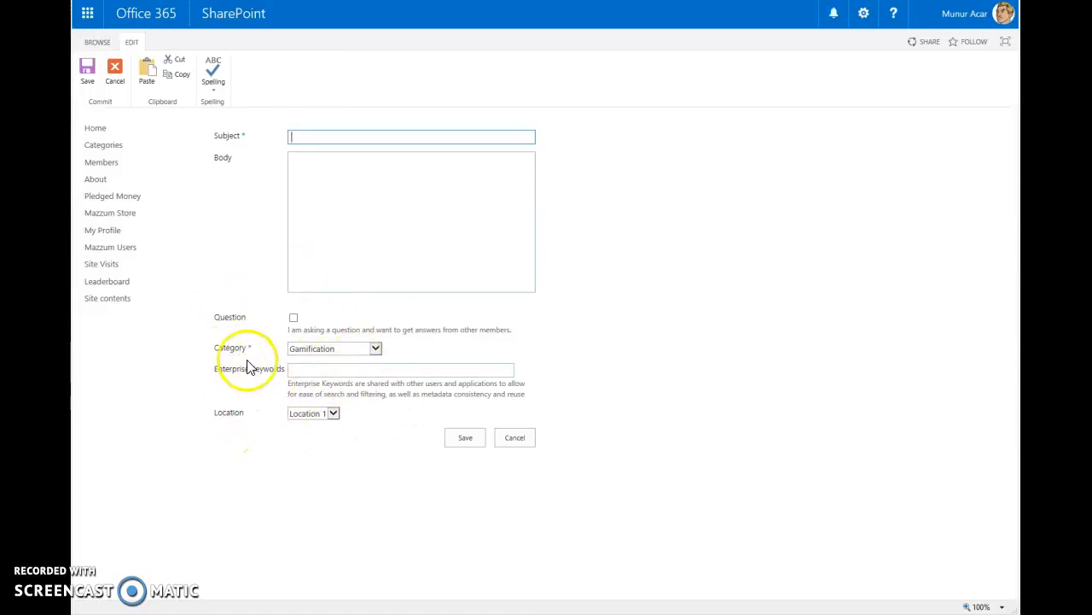
pyautogui.click(348, 348)
pyautogui.click(347, 350)
pyautogui.click(333, 413)
pyautogui.click(335, 416)
# Enter the subject "ATLAS Cloud" and three body lines: "adsadasd dhasdhk dhasjkh dhDHASD", "SDJASKLDKLJAS LDH" and "ASDHASDHJKASKDH JKASD".
pyautogui.click(304, 135)
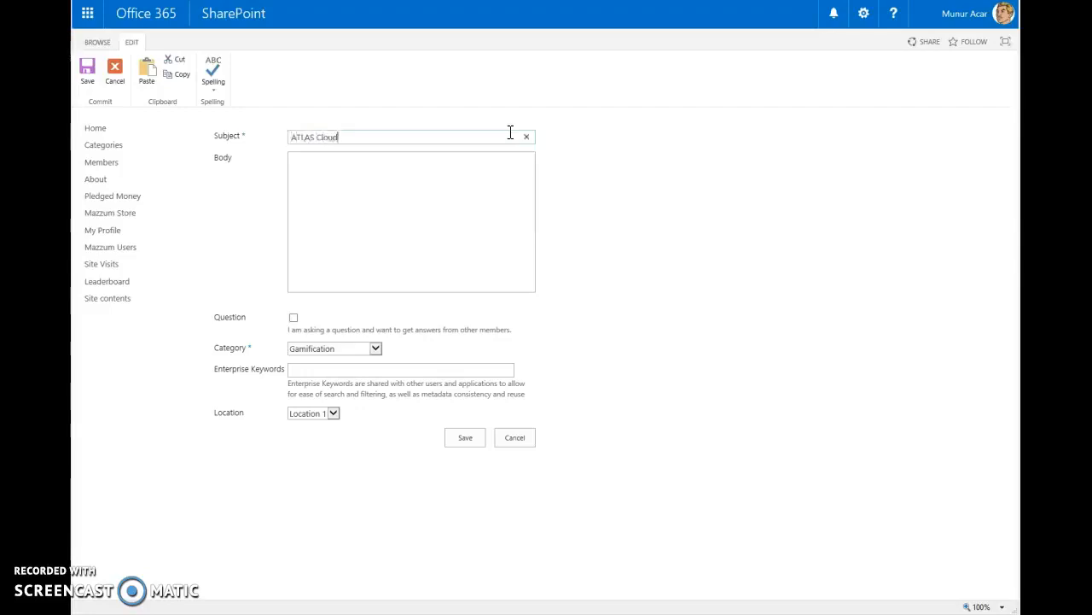
pyautogui.click(398, 201)
pyautogui.write('adsadasd dhasdhk dhasjkh dhDHASD')
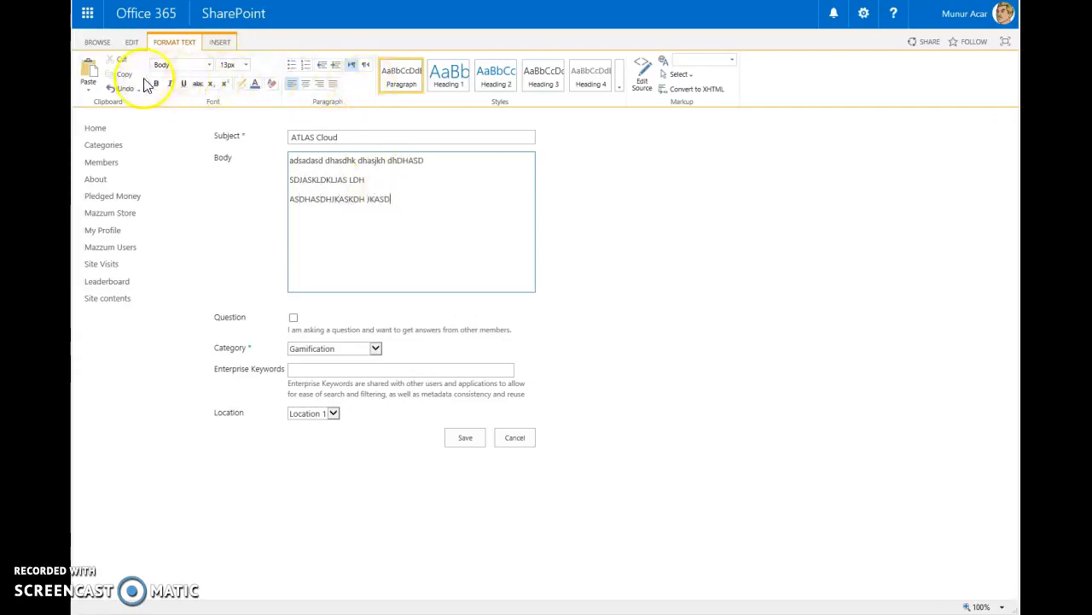
# Format the first body line as Heading 1 and add an empty line at the end of the body.
pyautogui.moveTo(424, 160); pyautogui.dragTo(289, 160)
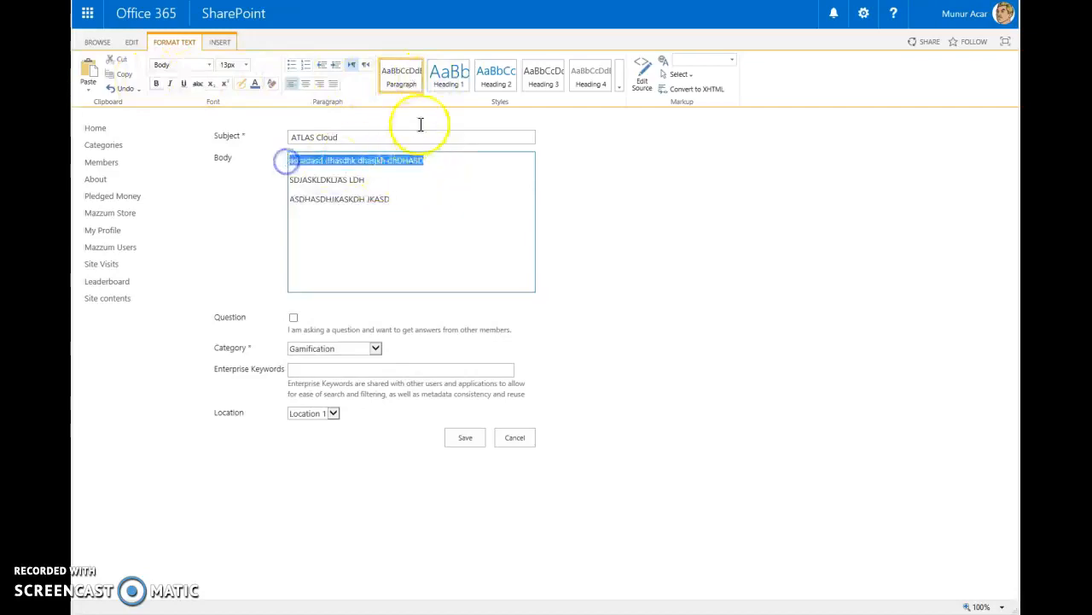
pyautogui.click(448, 76)
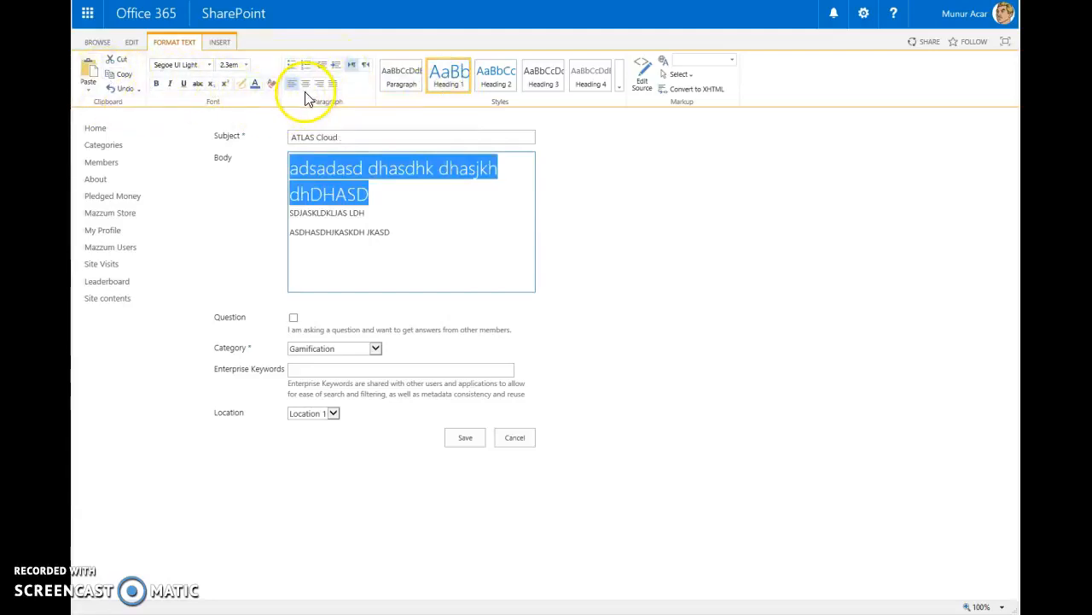
pyautogui.click(419, 233)
pyautogui.press('Return')
pyautogui.click(222, 43)
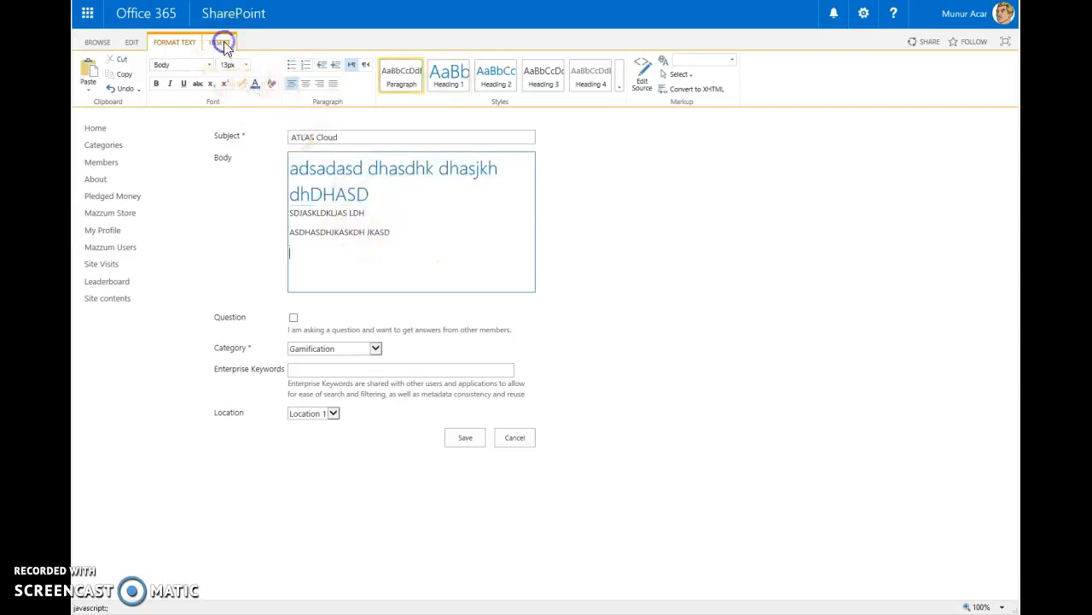
pyautogui.click(245, 86)
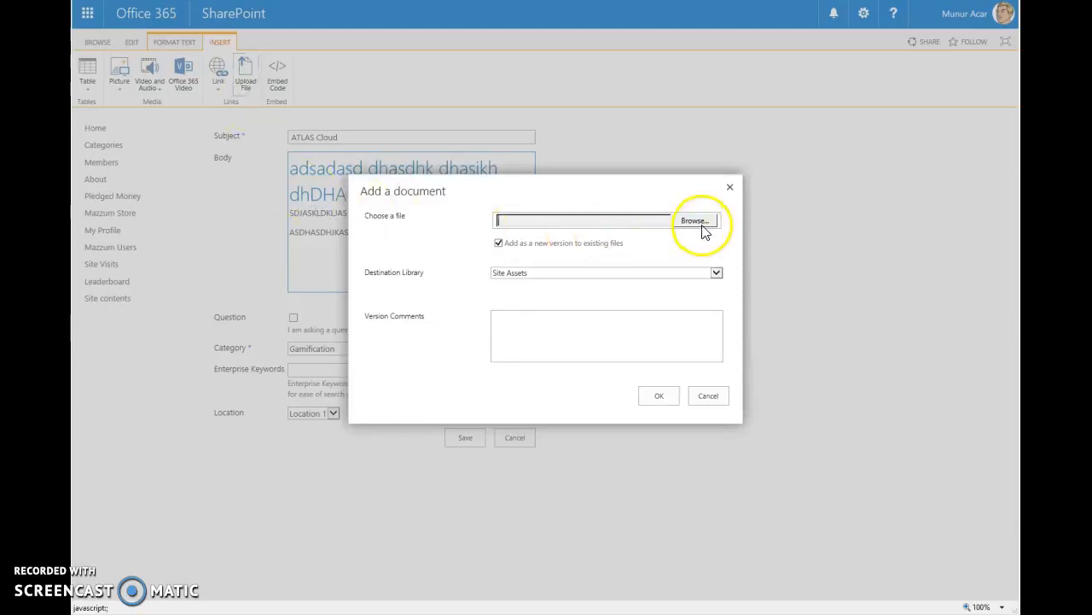
pyautogui.click(712, 397)
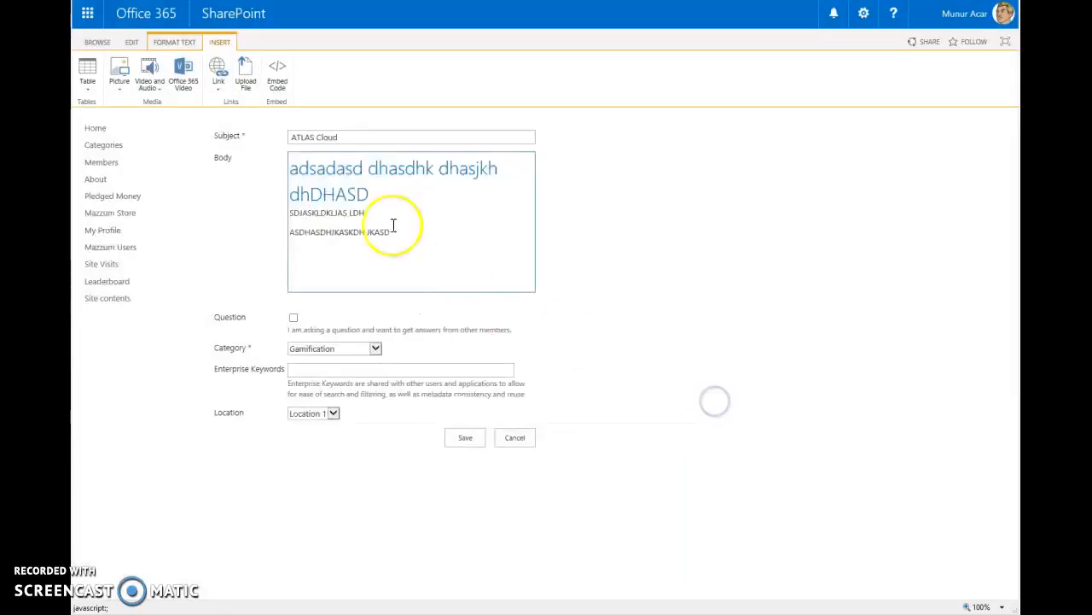
# Insert the picture "Mobile App Mazzum leaders.png" from the computer into the idea body, uploading it to the Resources library.
pyautogui.click(122, 87)
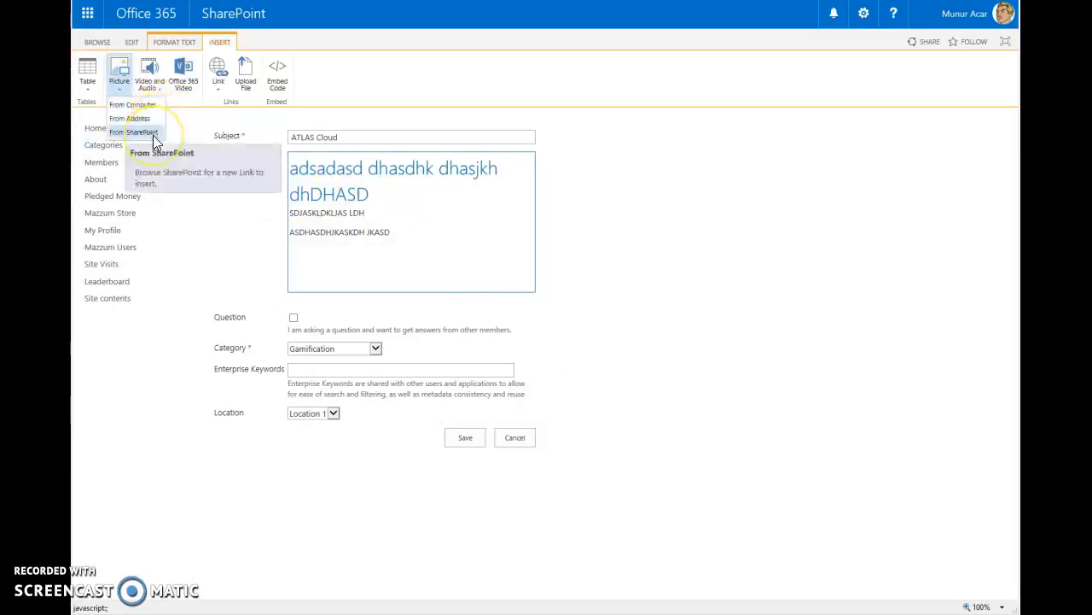
pyautogui.click(141, 105)
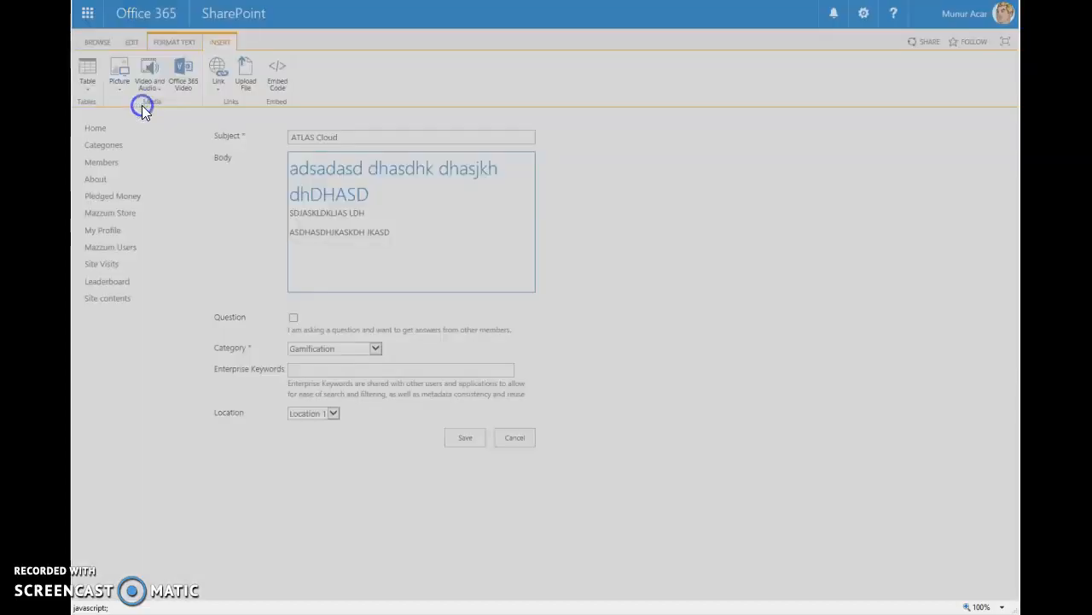
pyautogui.click(696, 220)
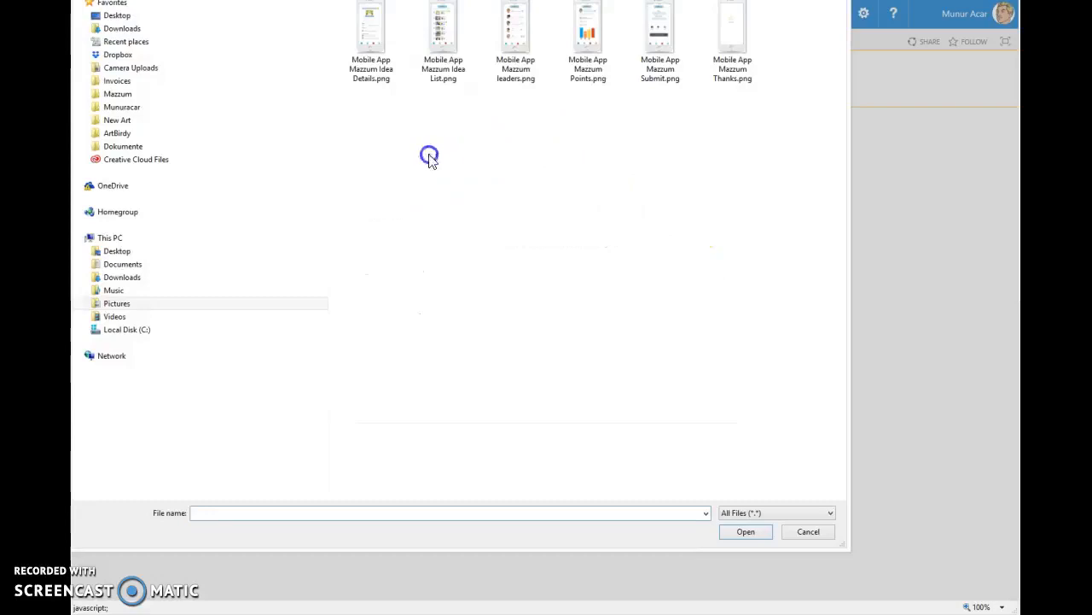
pyautogui.doubleClick(523, 54)
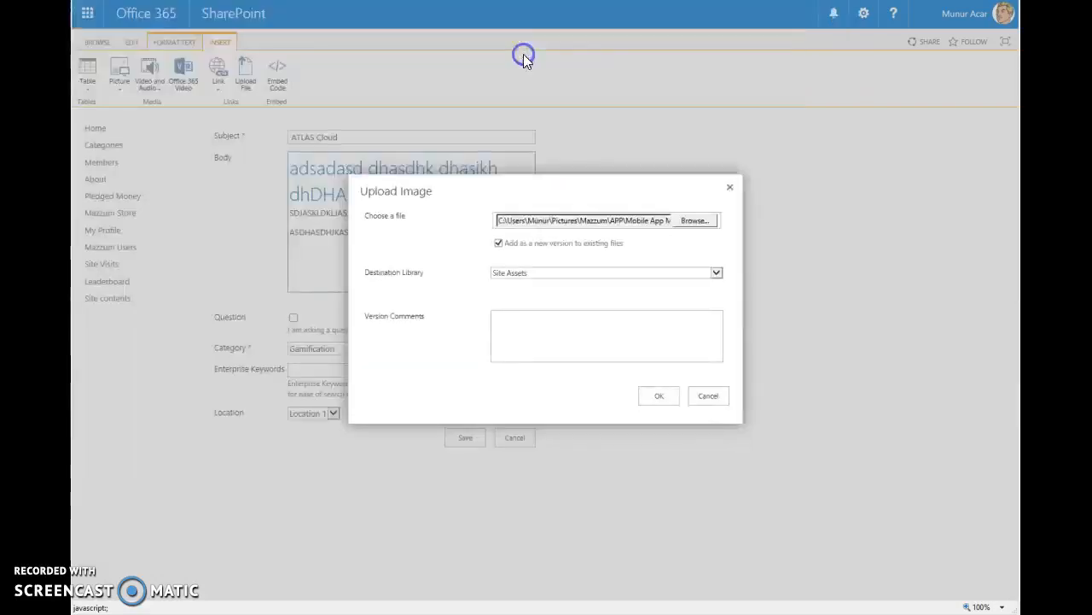
pyautogui.click(543, 272)
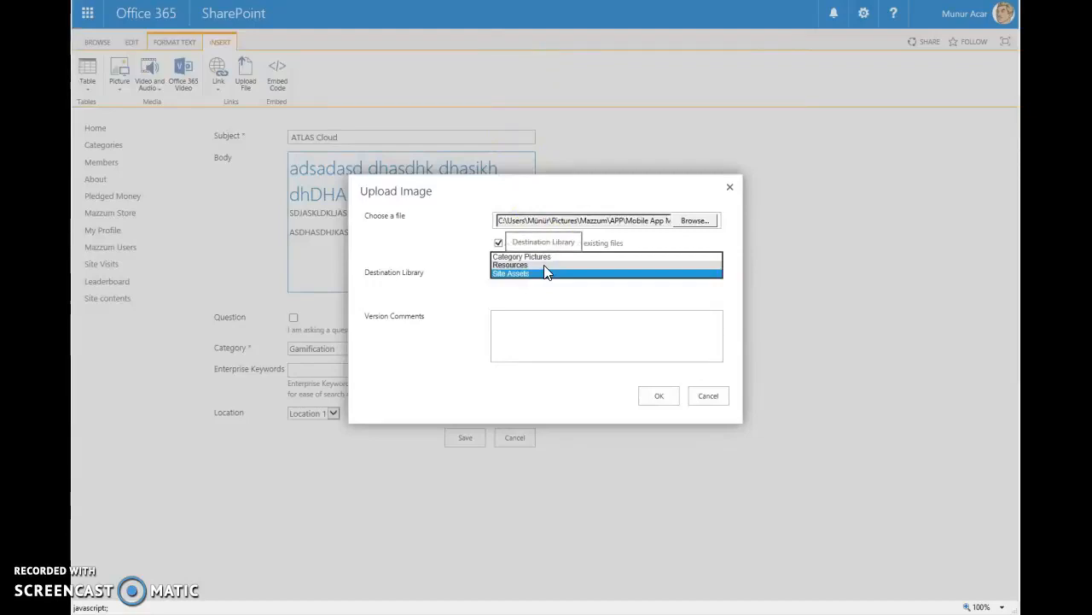
pyautogui.click(544, 266)
pyautogui.click(662, 396)
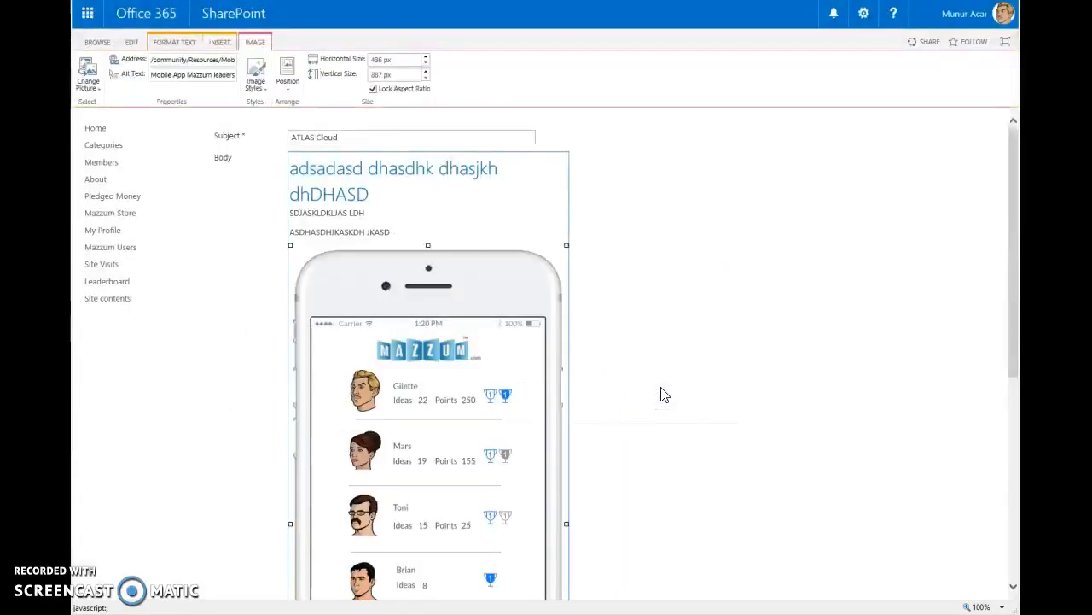
# Mark the idea as a question and set its category to Happy Customers.
pyautogui.scroll(-5, 654, 285)
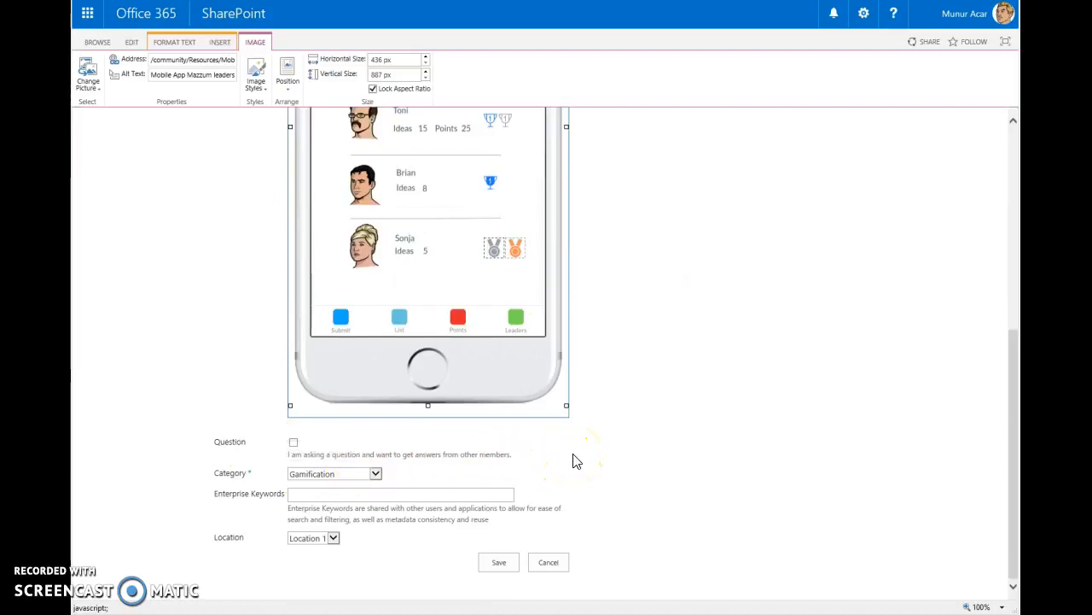
pyautogui.click(293, 442)
pyautogui.click(375, 474)
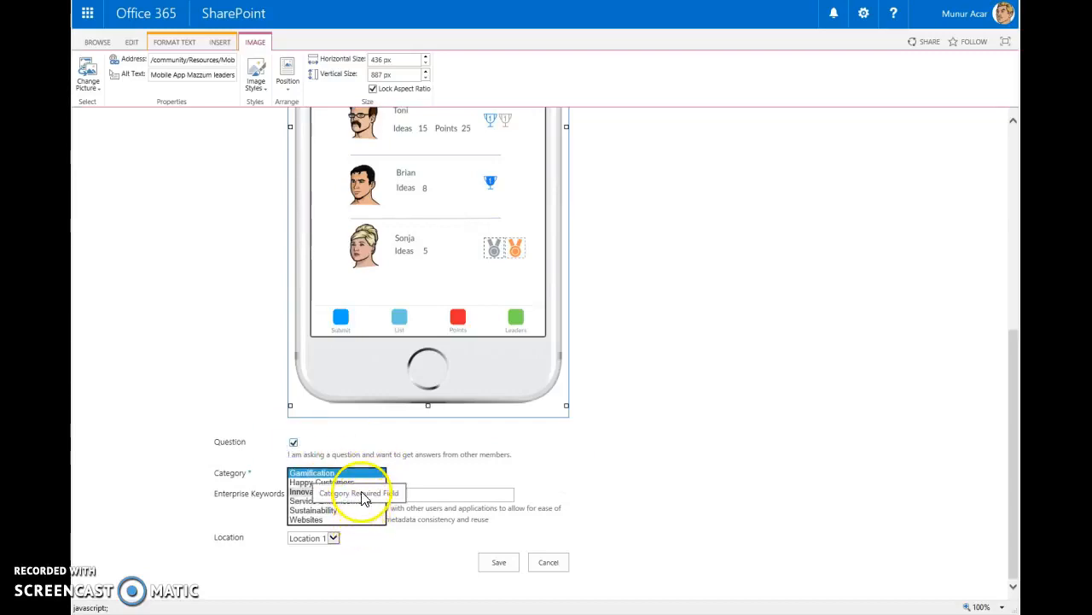
pyautogui.click(297, 483)
# Save the idea with the enterprise keywords Mazzum and ABC and the location Location 2.
pyautogui.click(303, 494)
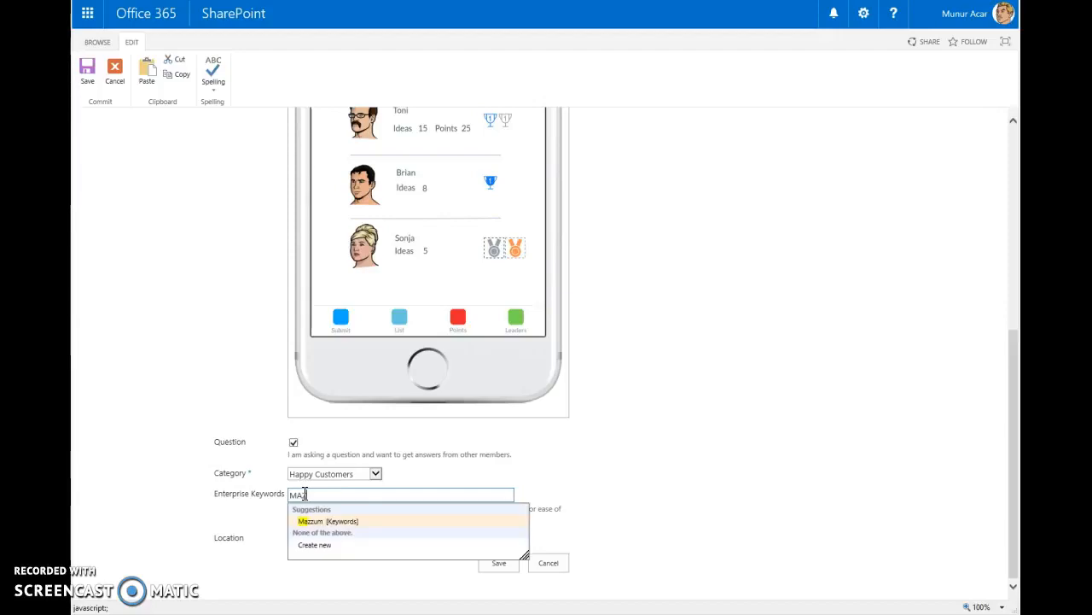
pyautogui.click(336, 528)
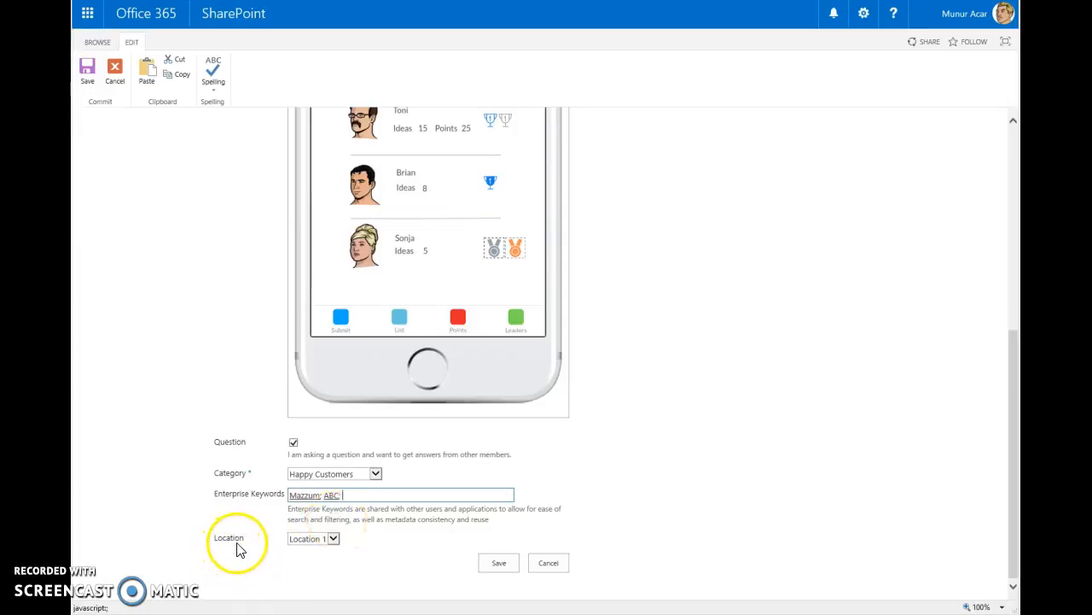
pyautogui.click(327, 540)
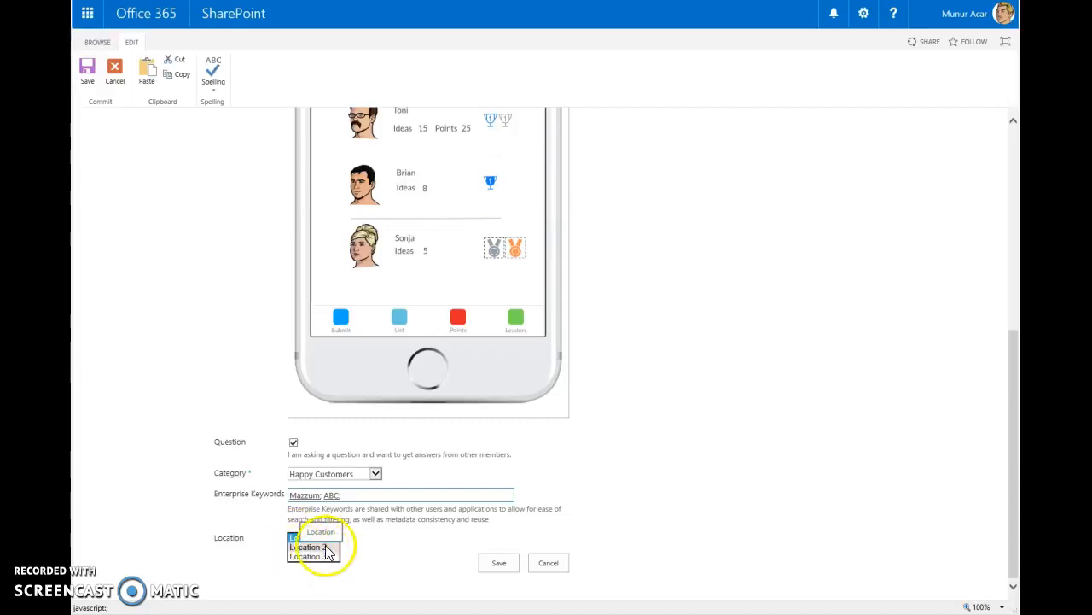
pyautogui.click(385, 541)
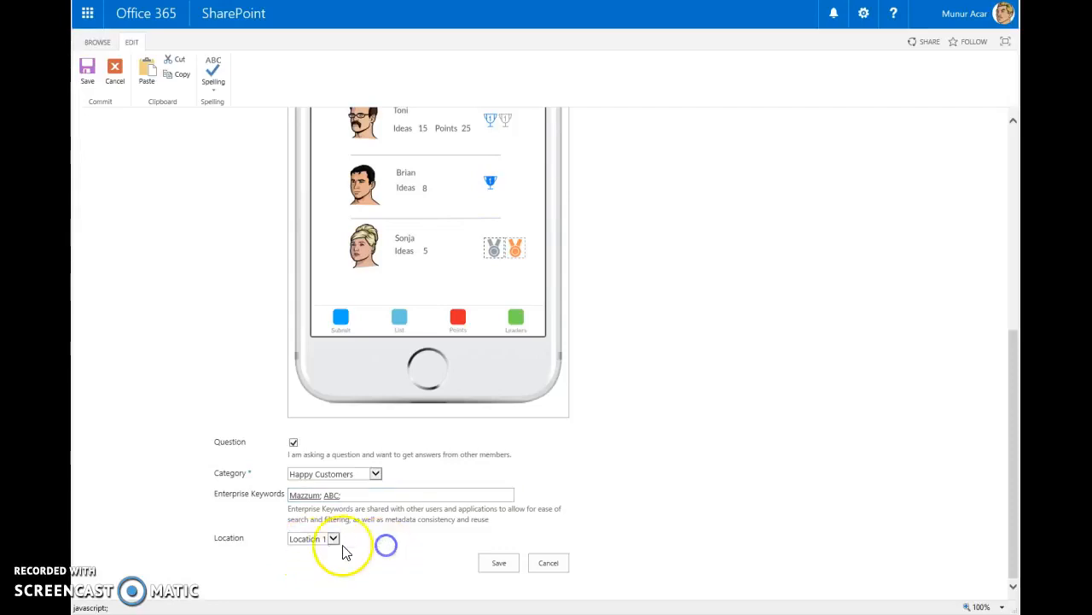
pyautogui.click(333, 540)
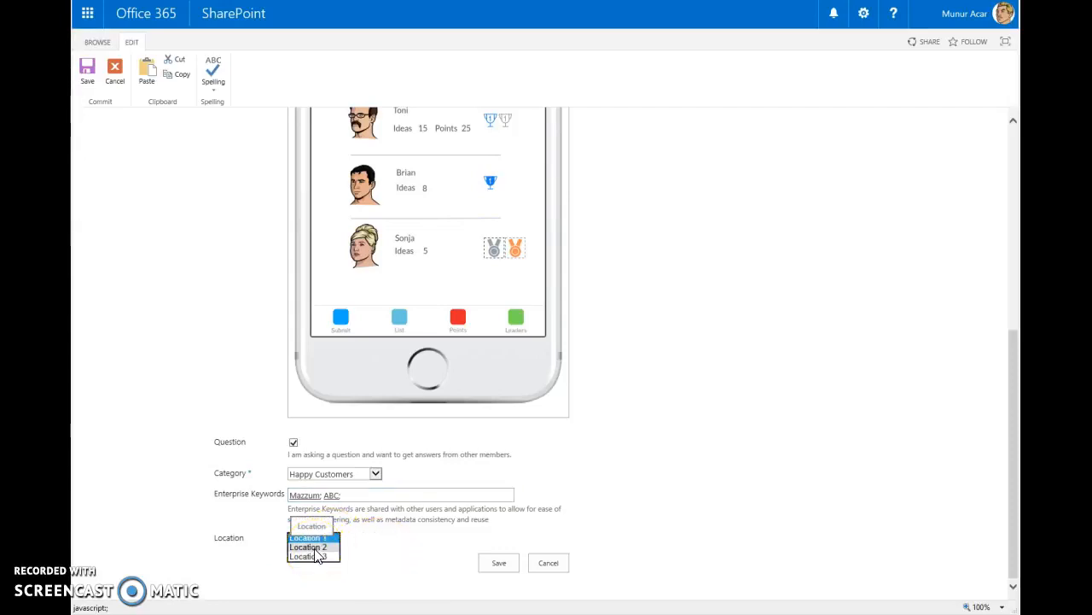
pyautogui.click(316, 553)
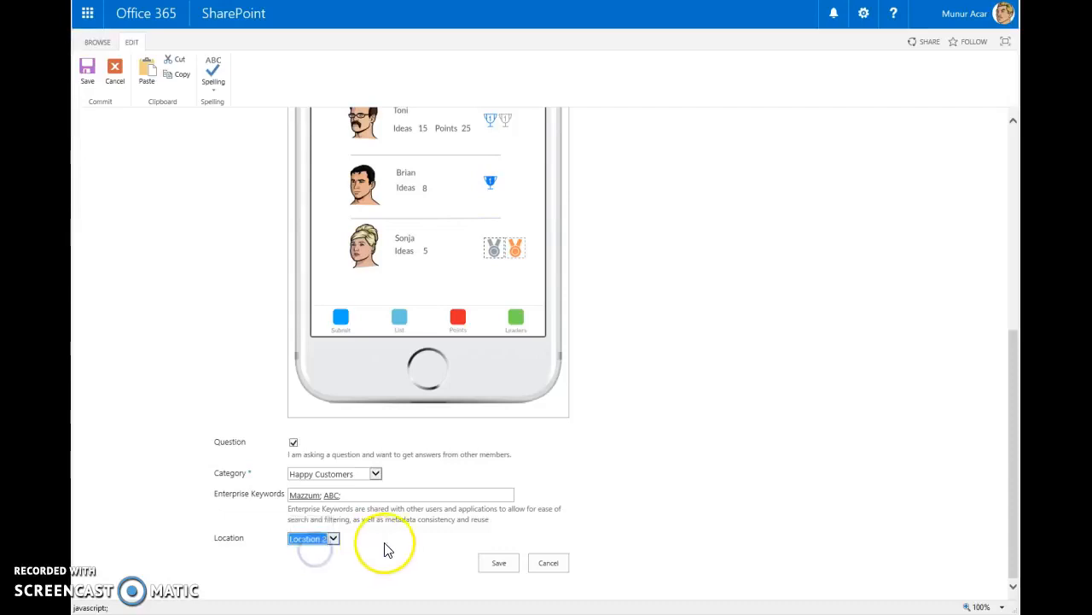
pyautogui.click(498, 565)
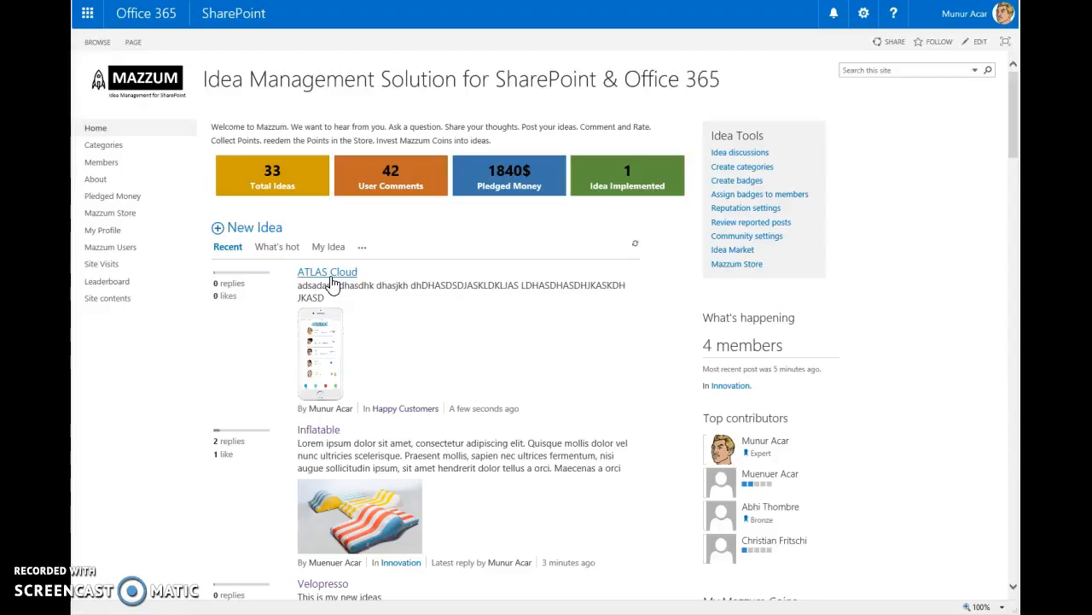
# Examine the ATLAS Cloud entry in the recent ideas: its preview, replies, likes, author and category.
pyautogui.click(333, 284)
pyautogui.click(323, 348)
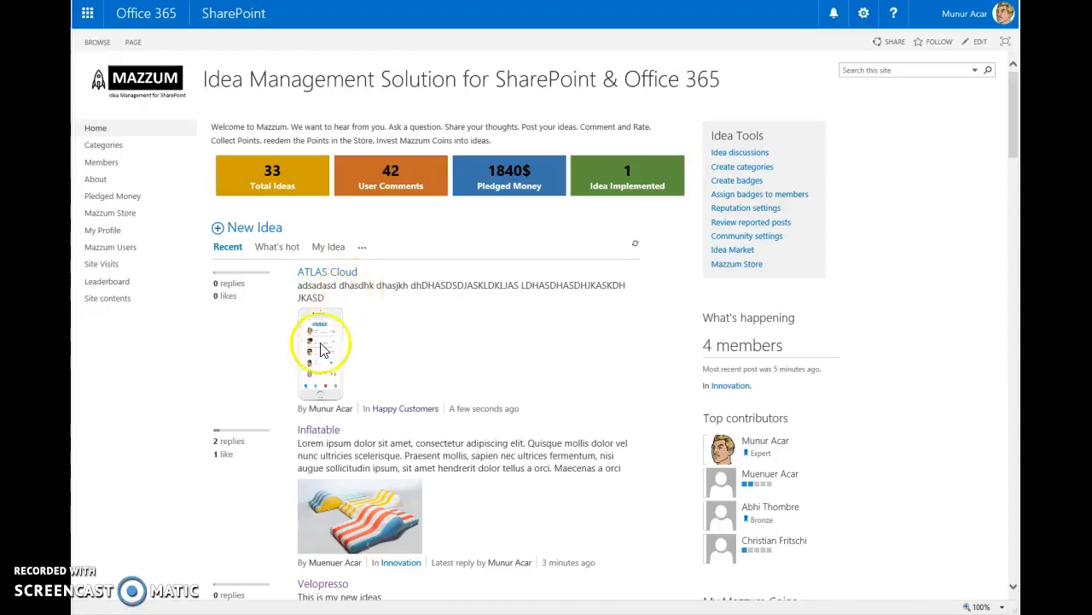
pyautogui.click(221, 294)
pyautogui.click(248, 333)
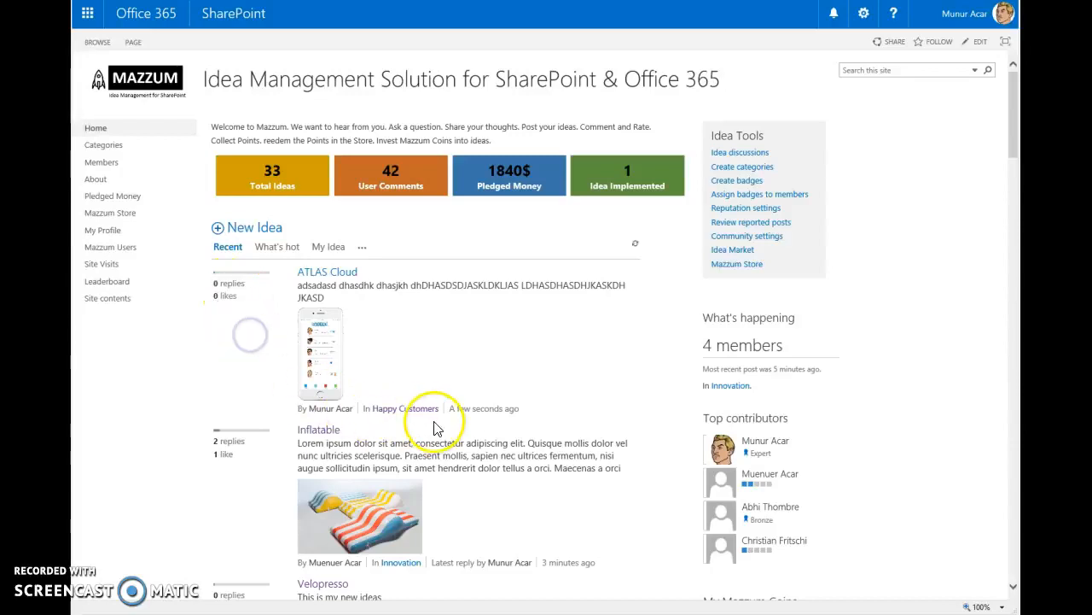
pyautogui.moveTo(313, 410)
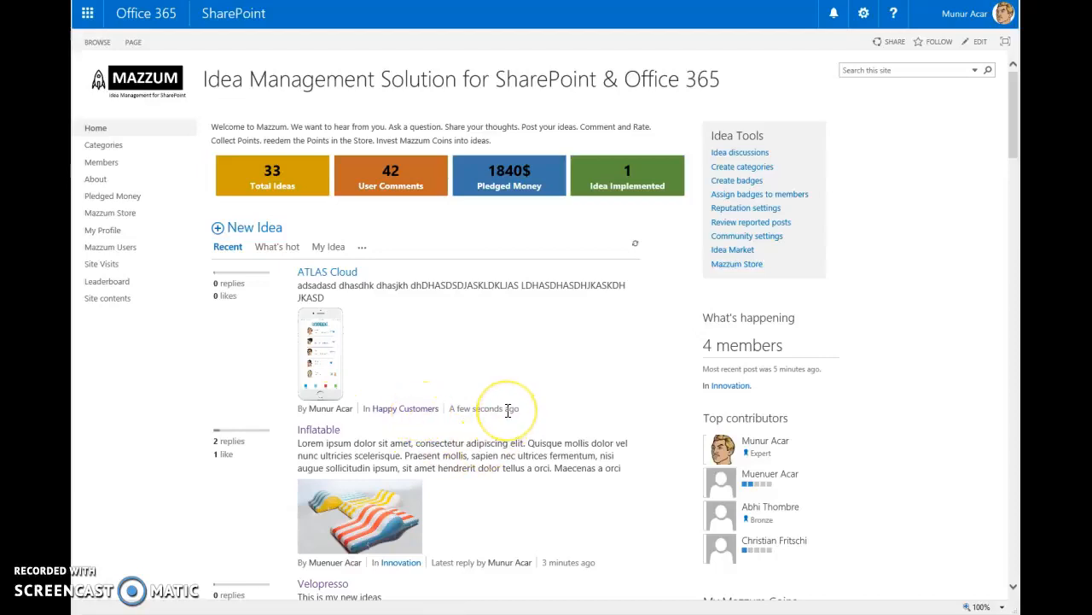
# Open the ATLAS Cloud idea and examine its formatted body text and picture down to the reply area.
pyautogui.click(327, 273)
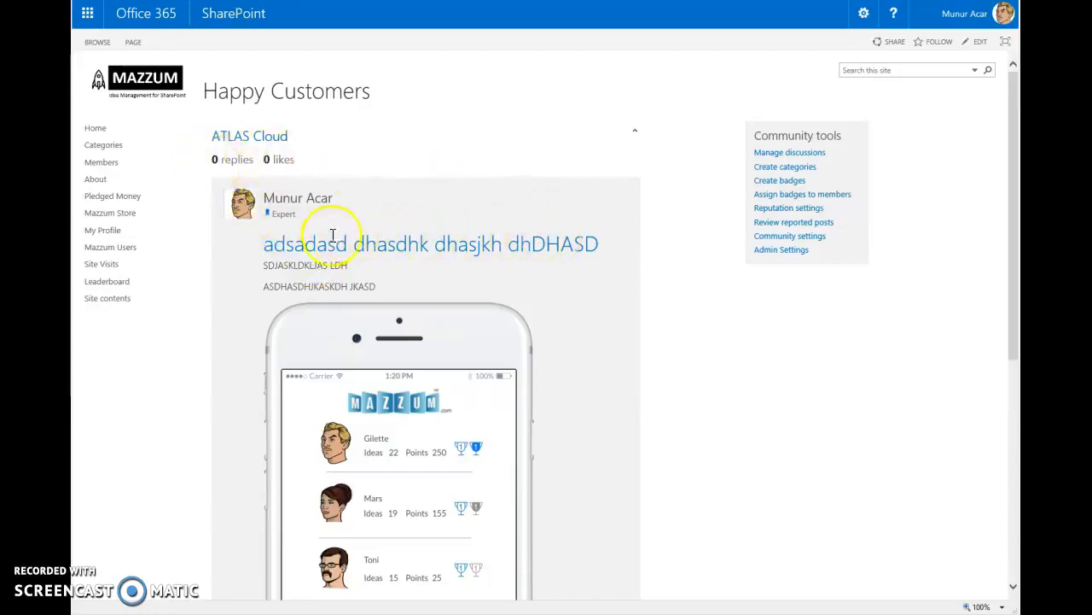
pyautogui.scroll(-1, 455, 292)
pyautogui.scroll(-1, 455, 291)
pyautogui.moveTo(265, 162); pyautogui.dragTo(602, 163)
pyautogui.click(595, 220)
pyautogui.moveTo(285, 171); pyautogui.dragTo(355, 196)
pyautogui.click(544, 199)
pyautogui.scroll(-2, 461, 367)
pyautogui.scroll(-2, 461, 367)
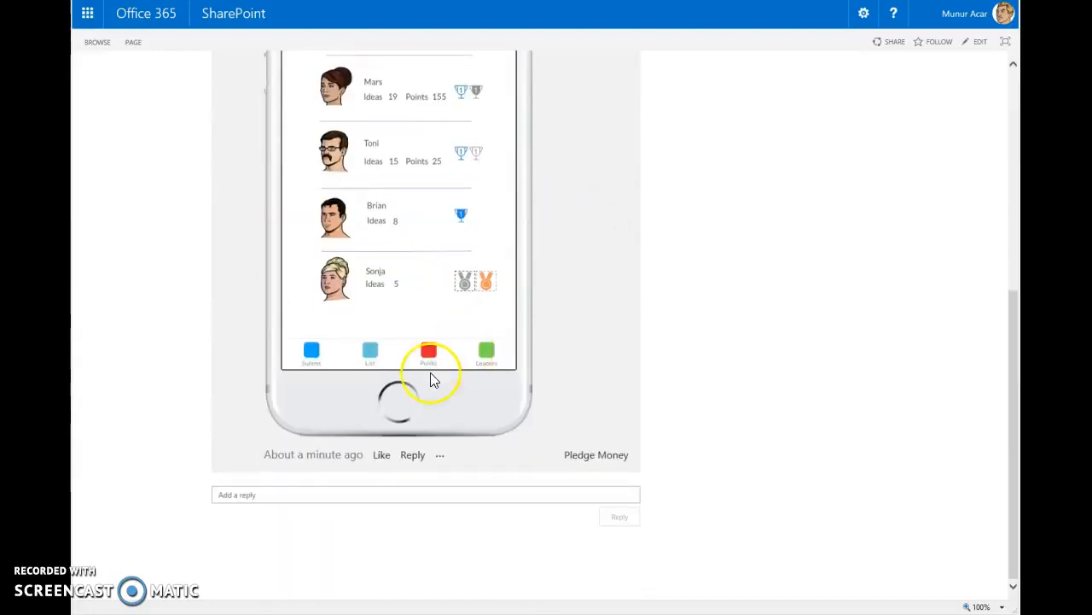
# Like the ATLAS Cloud idea and take the like back.
pyautogui.click(382, 457)
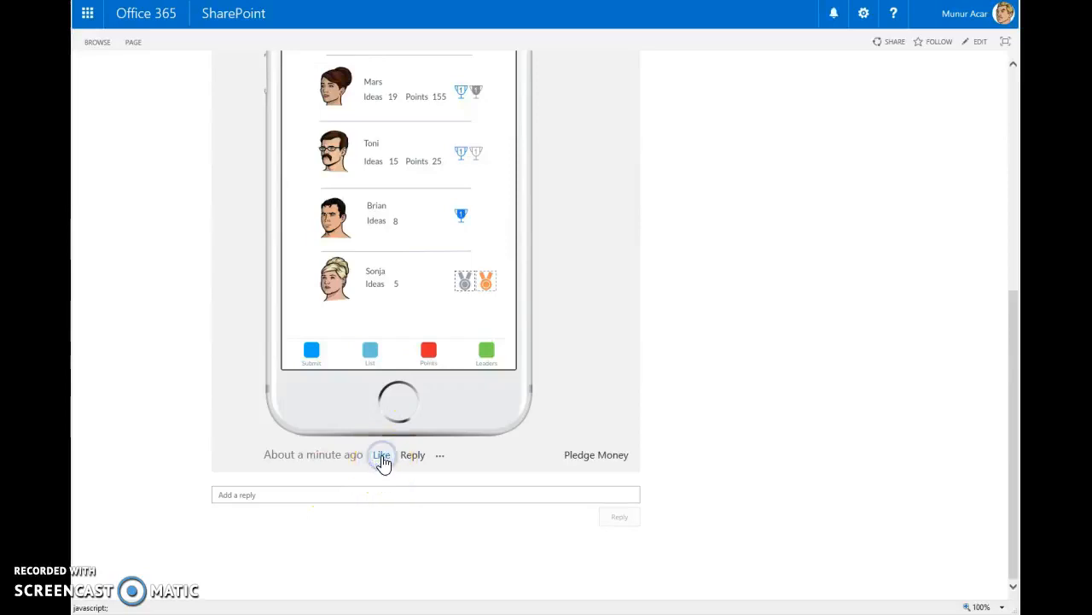
pyautogui.click(412, 456)
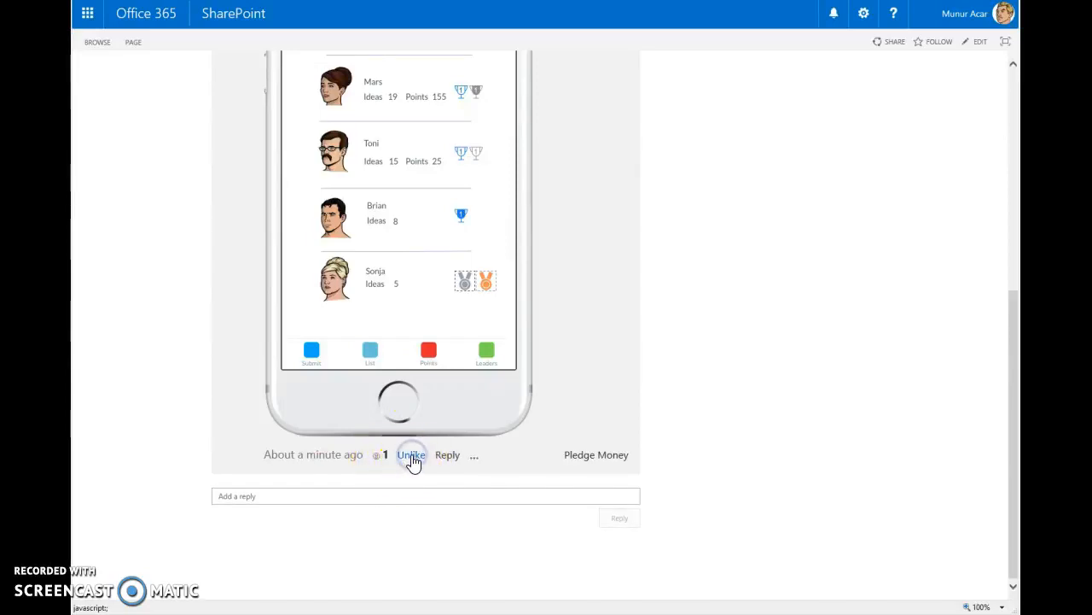
pyautogui.click(378, 461)
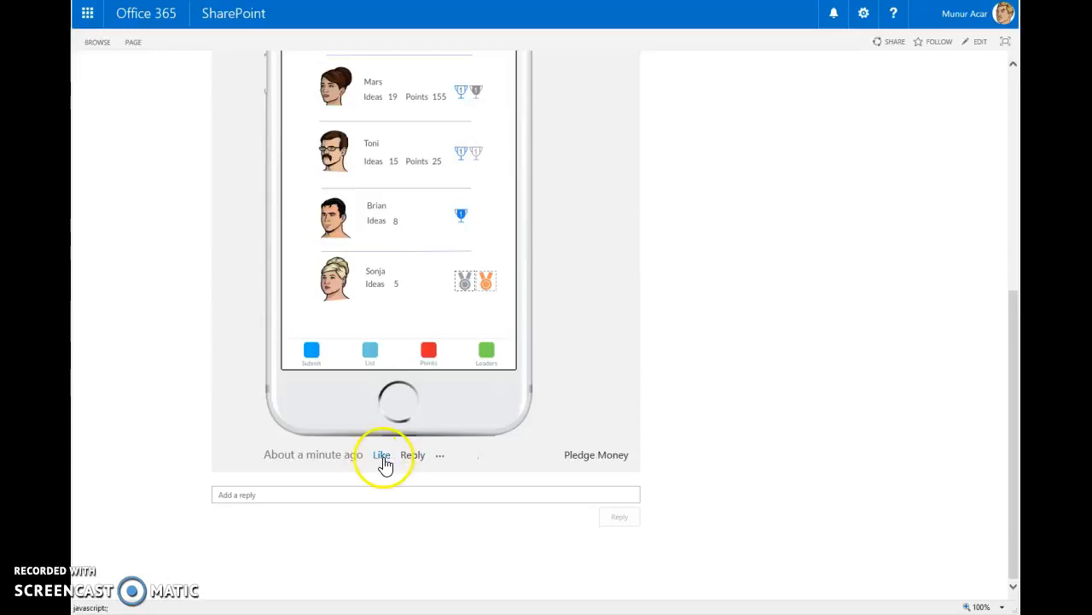
# Reply to the ATLAS Cloud idea with the text "dashdasdasdasd".
pyautogui.click(412, 459)
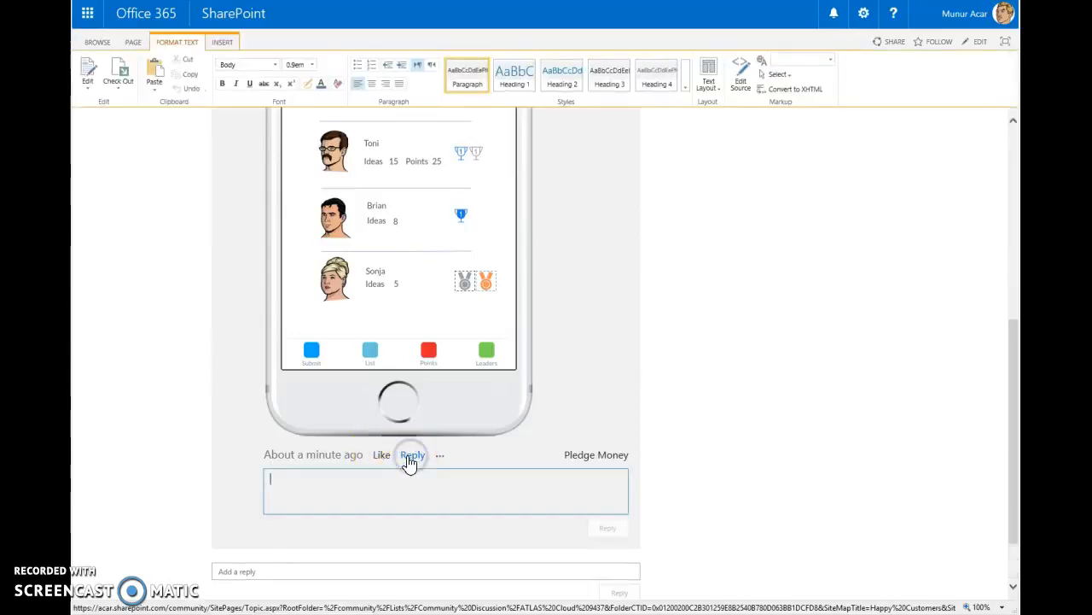
pyautogui.write('dashdasdasdasd')
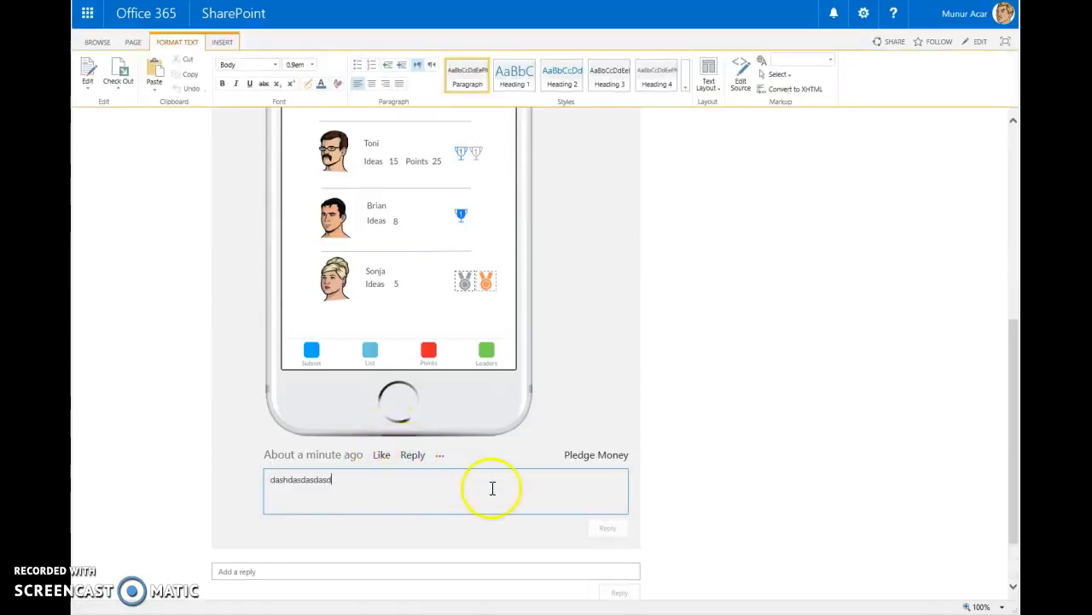
pyautogui.click(608, 528)
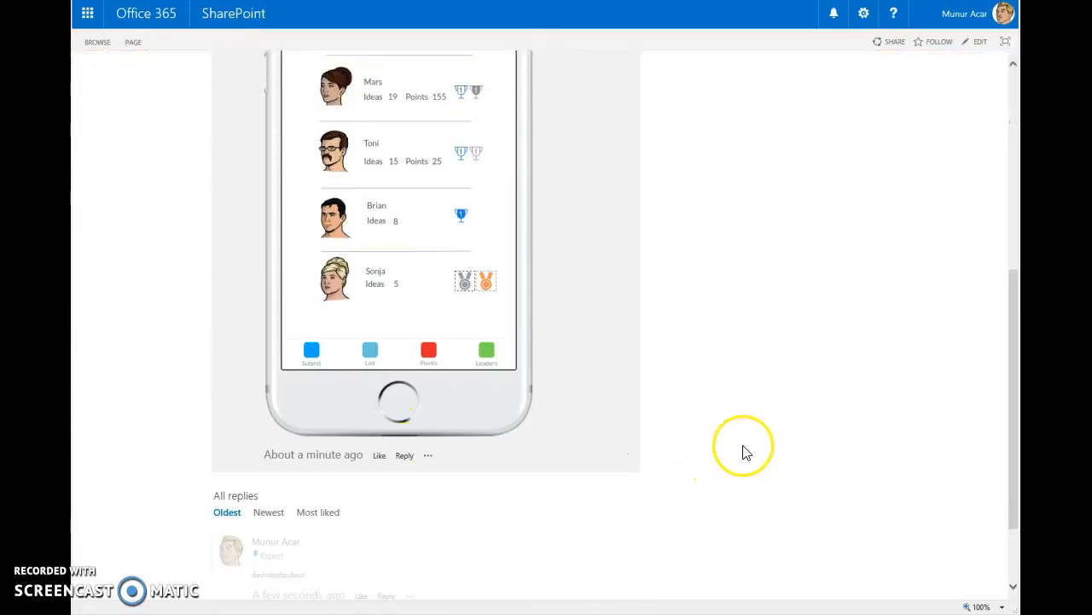
# Review the idea's replies and its further actions, such as editing, alerts, featuring and deleting.
pyautogui.scroll(-2, 744, 449)
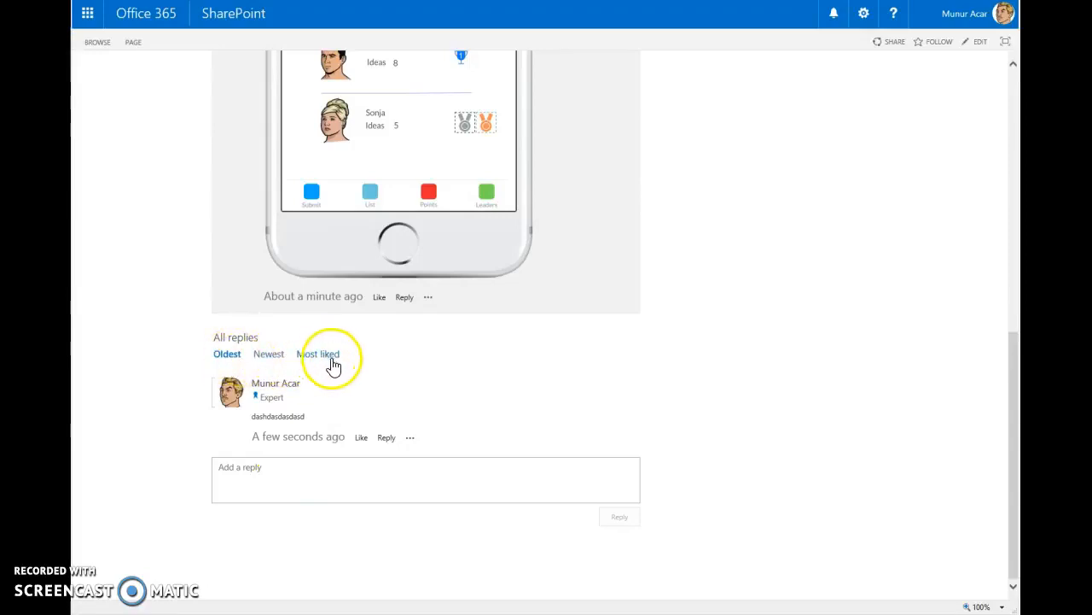
pyautogui.click(428, 299)
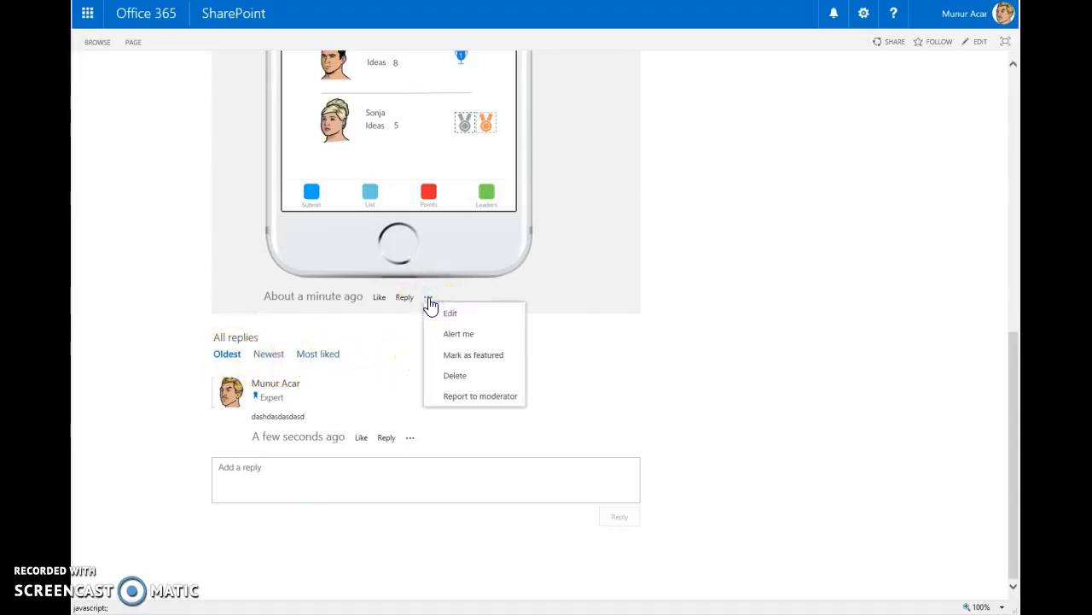
pyautogui.click(494, 317)
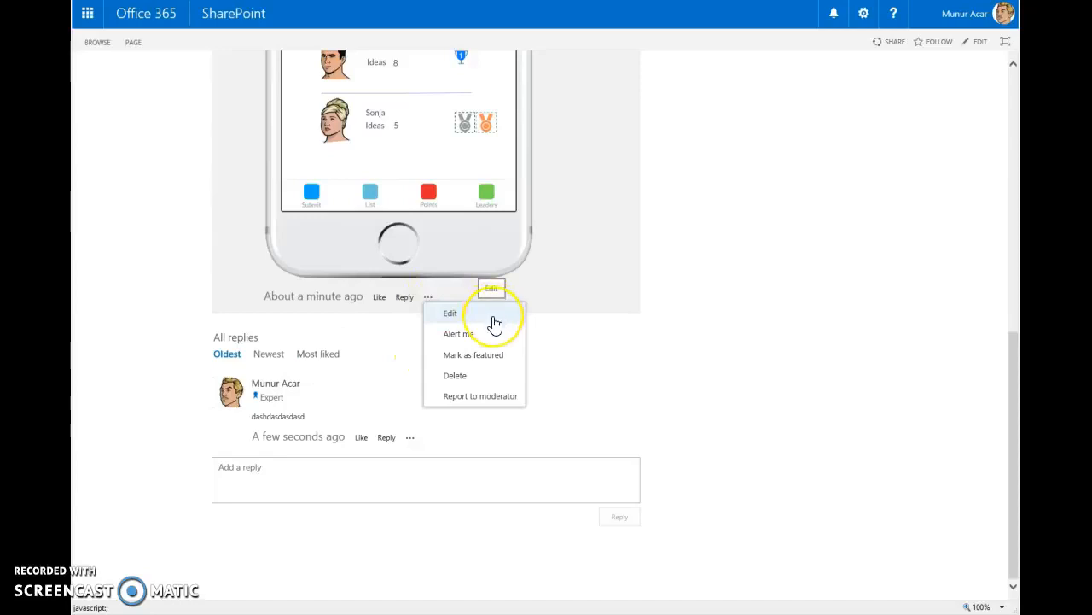
pyautogui.click(487, 342)
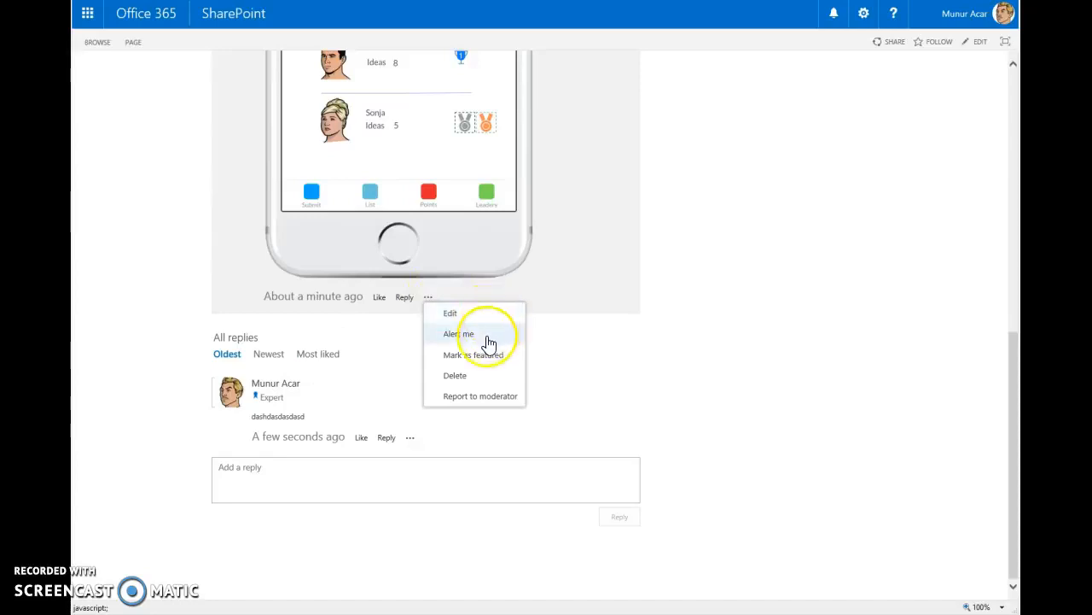
pyautogui.click(482, 343)
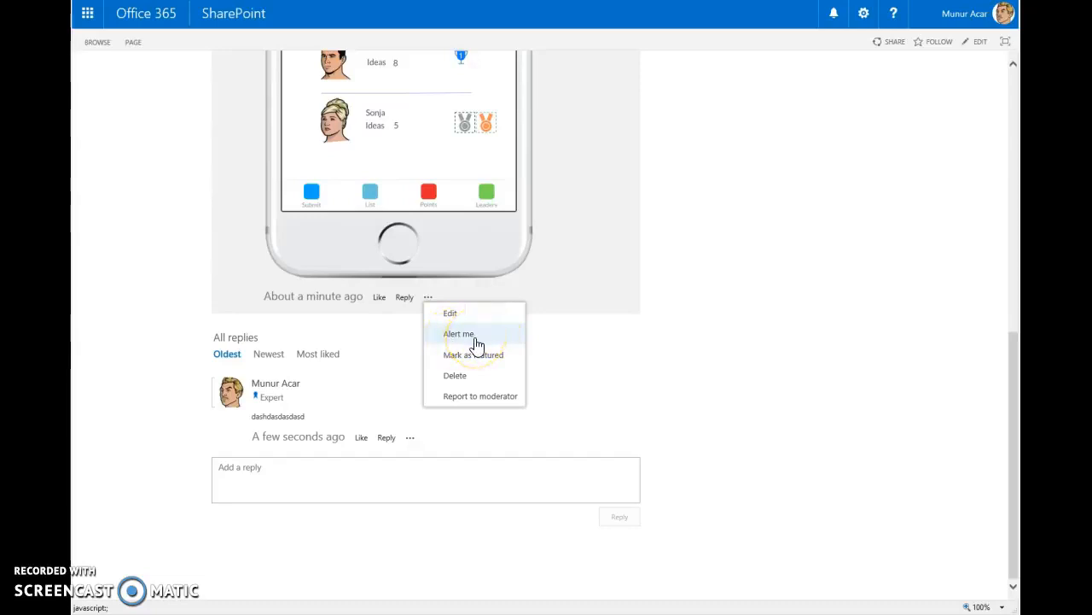
pyautogui.click(382, 307)
pyautogui.click(452, 339)
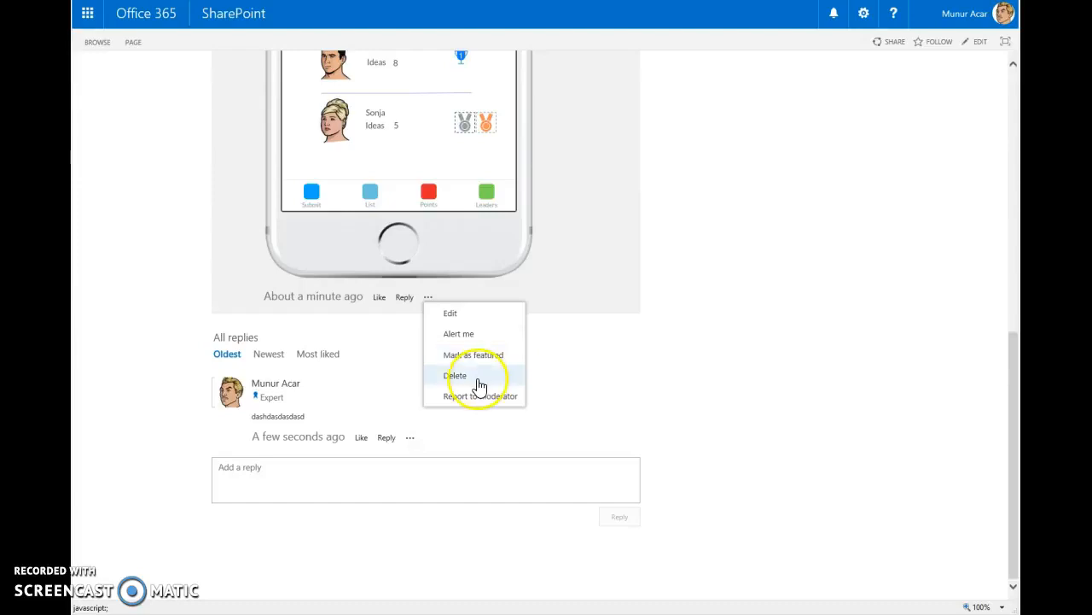
# Report the ATLAS Cloud post to the moderator with the problem description "its spam" and return to its replies.
pyautogui.click(466, 396)
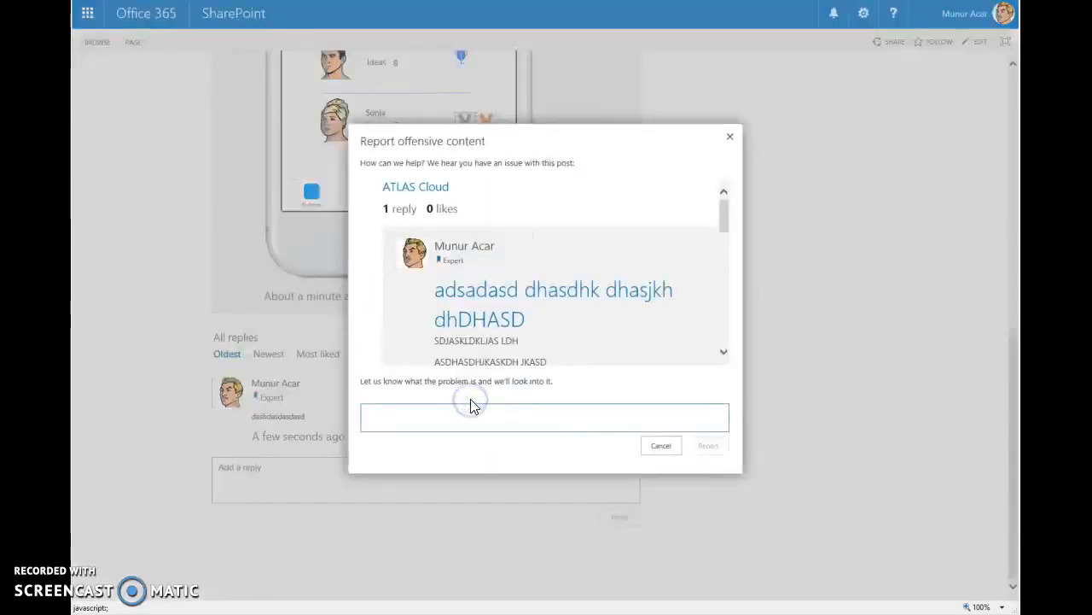
pyautogui.write('its spam')
pyautogui.click(709, 446)
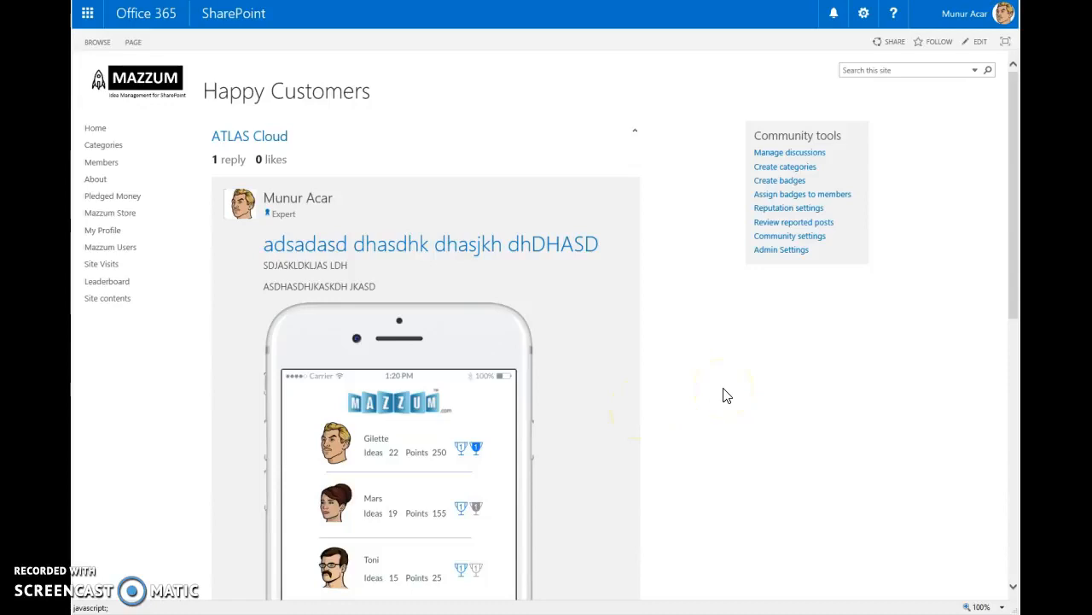
pyautogui.scroll(-7, 722, 395)
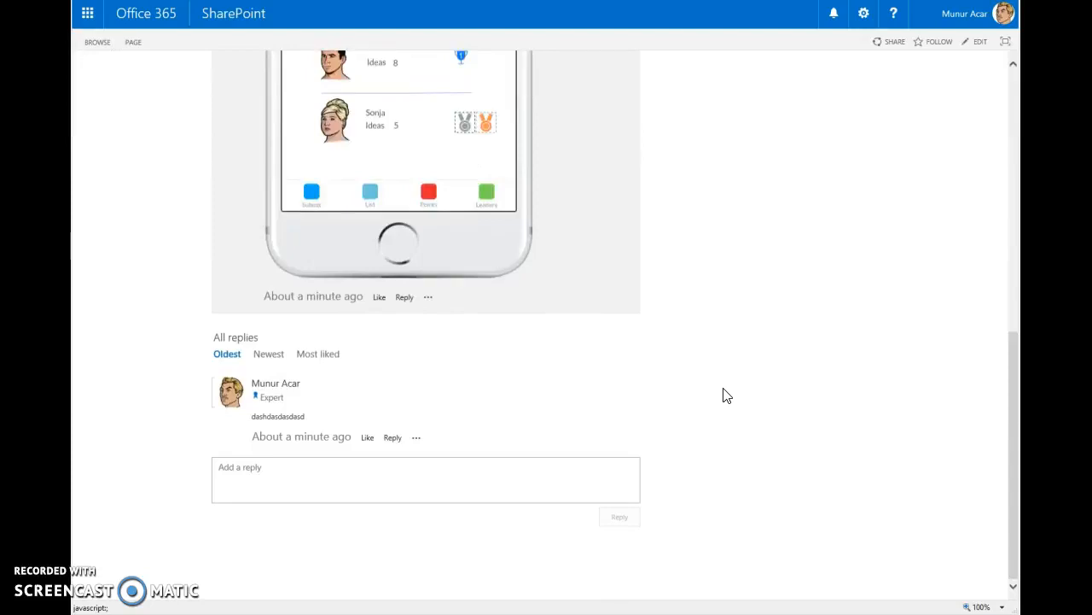
# Leave the ATLAS Cloud idea and return to the Mazzum community home page.
pyautogui.click(777, 383)
pyautogui.scroll(7, 777, 388)
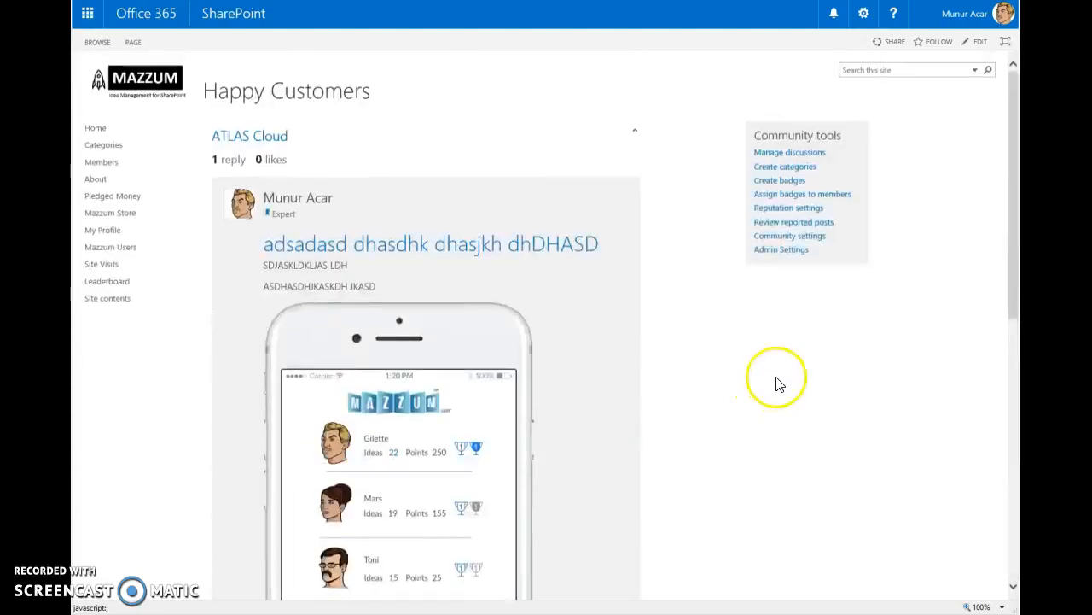
pyautogui.click(136, 89)
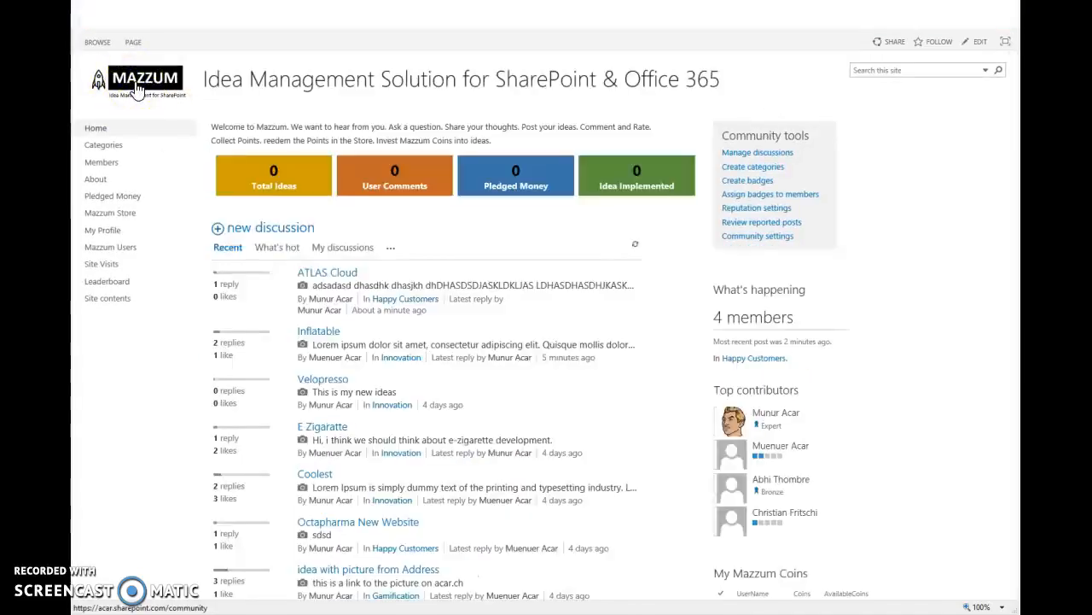
pyautogui.click(219, 289)
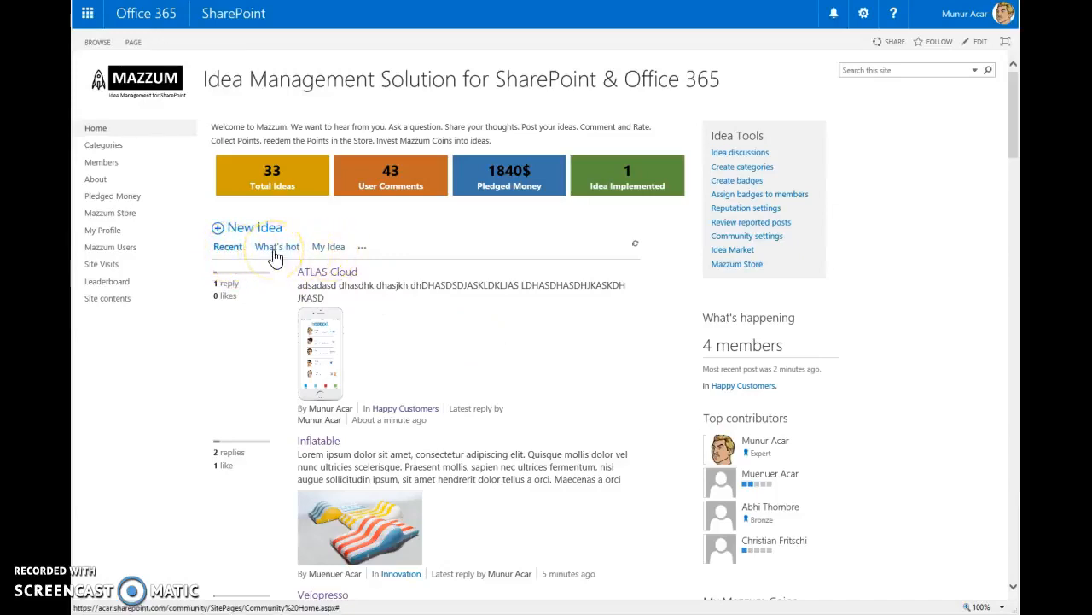
# View the idea list by What's hot and My Idea, and show the additional filters for questions and featured ideas.
pyautogui.click(275, 251)
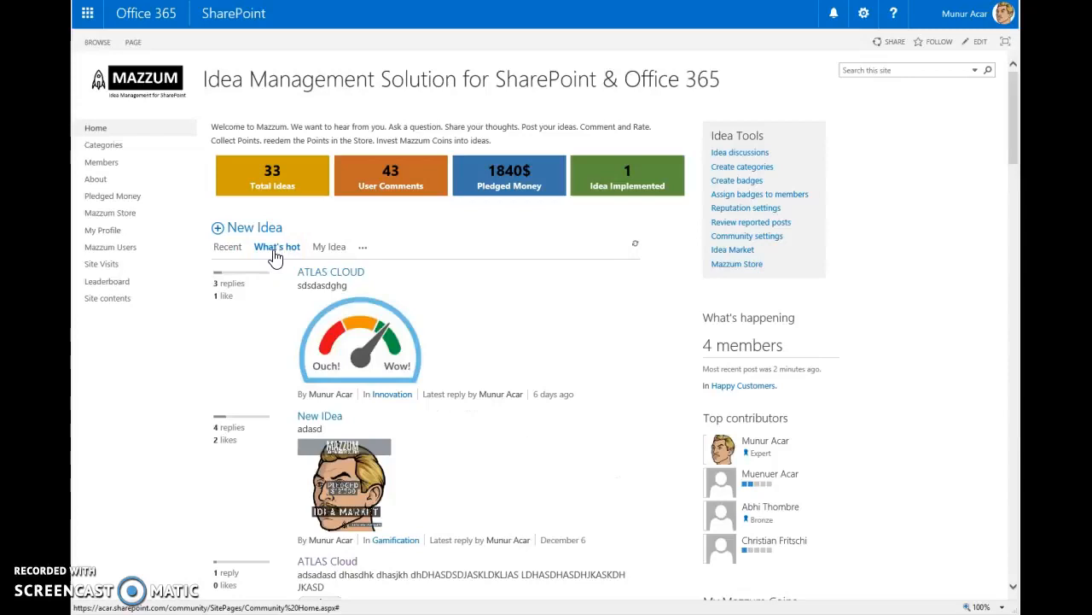
pyautogui.click(329, 251)
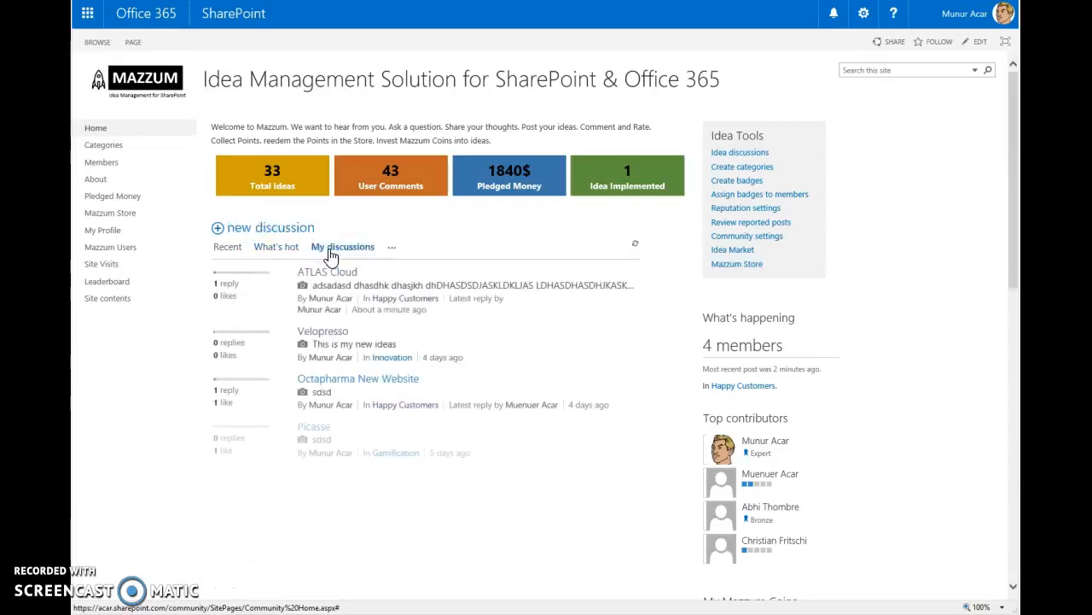
pyautogui.click(362, 247)
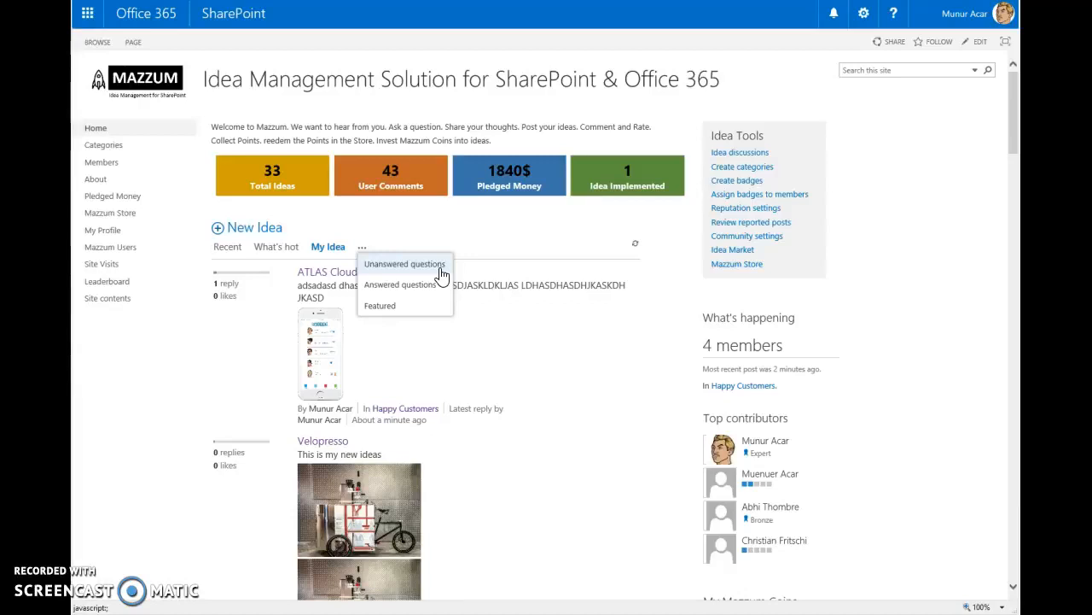
# Examine the site's sharing invitation with its email and permission level options, and close it without sharing.
pyautogui.click(887, 43)
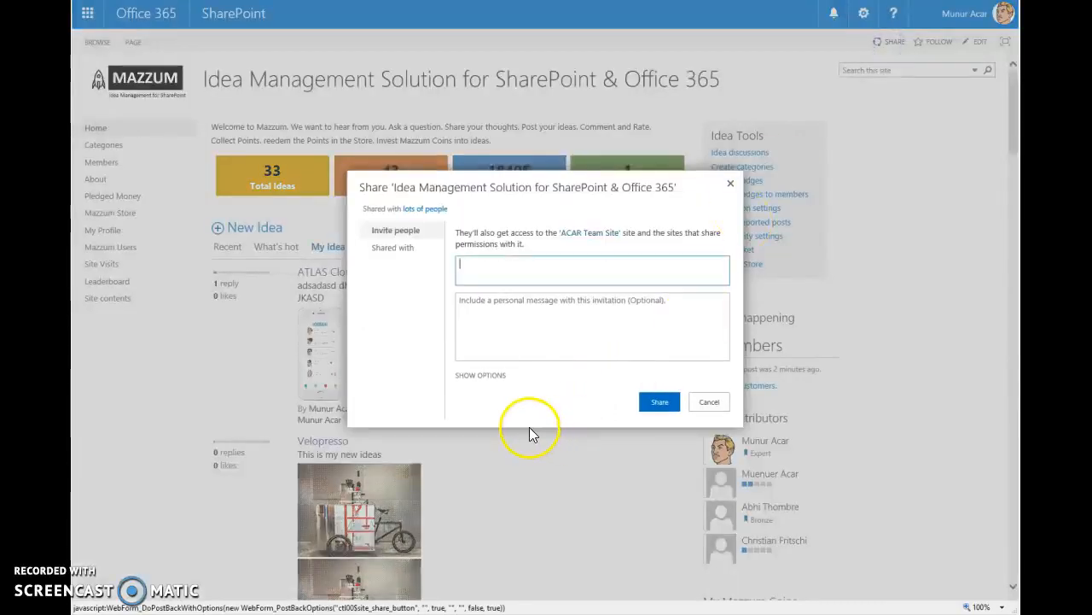
pyautogui.click(480, 375)
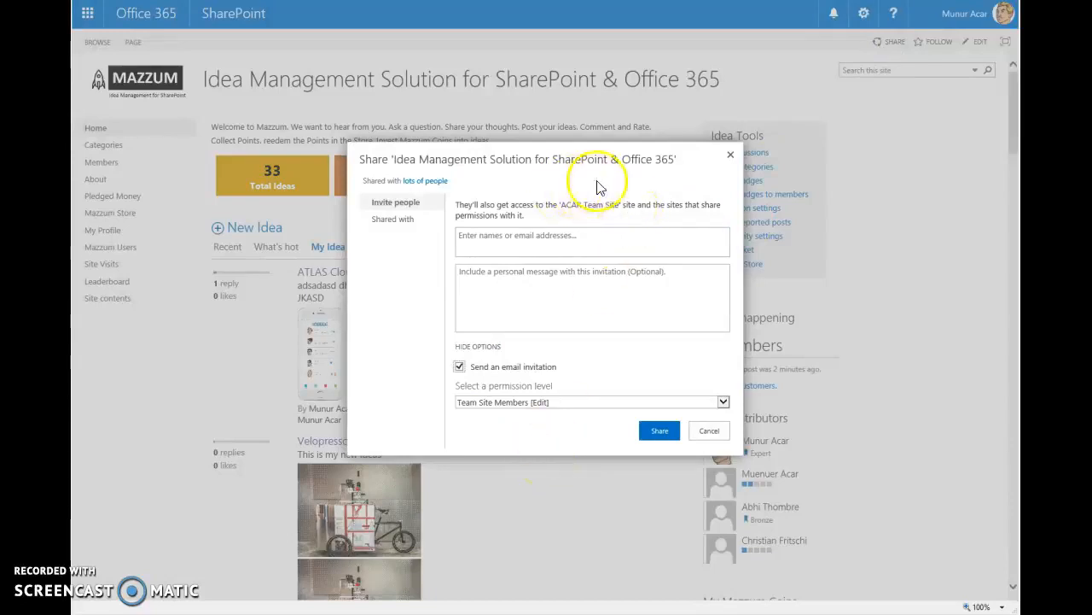
pyautogui.click(709, 430)
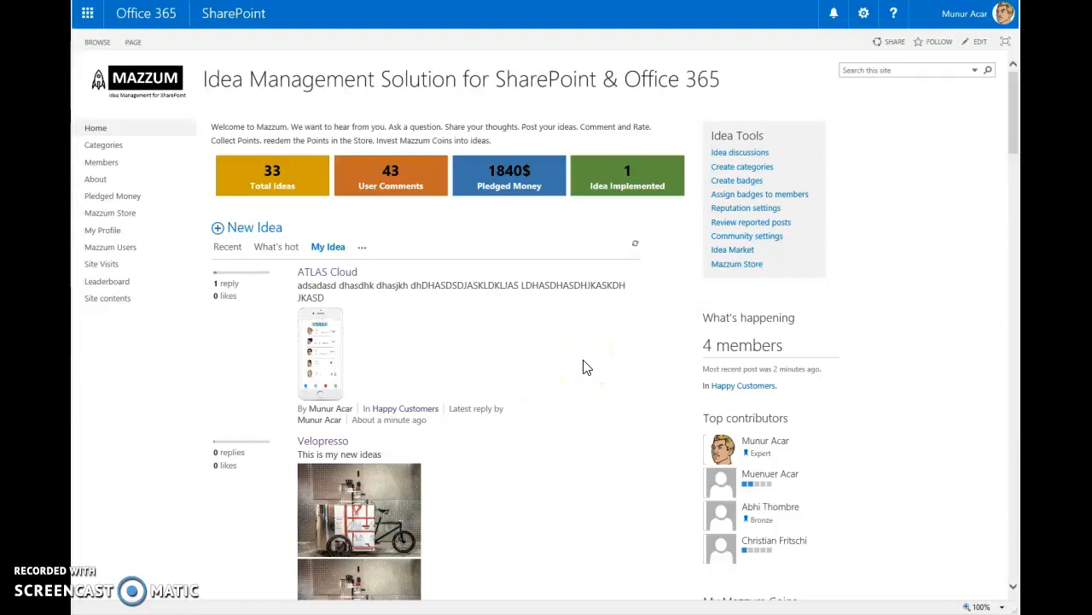
# Browse down the list of own ideas and open the idea titled "New IDea".
pyautogui.scroll(-1, 546, 350)
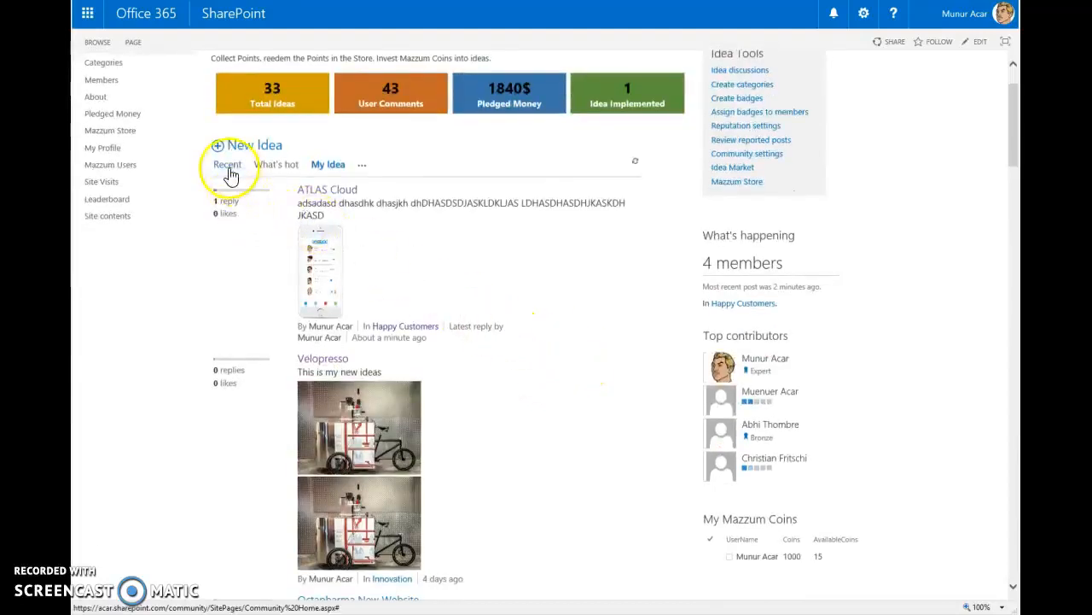
pyautogui.scroll(-9, 588, 335)
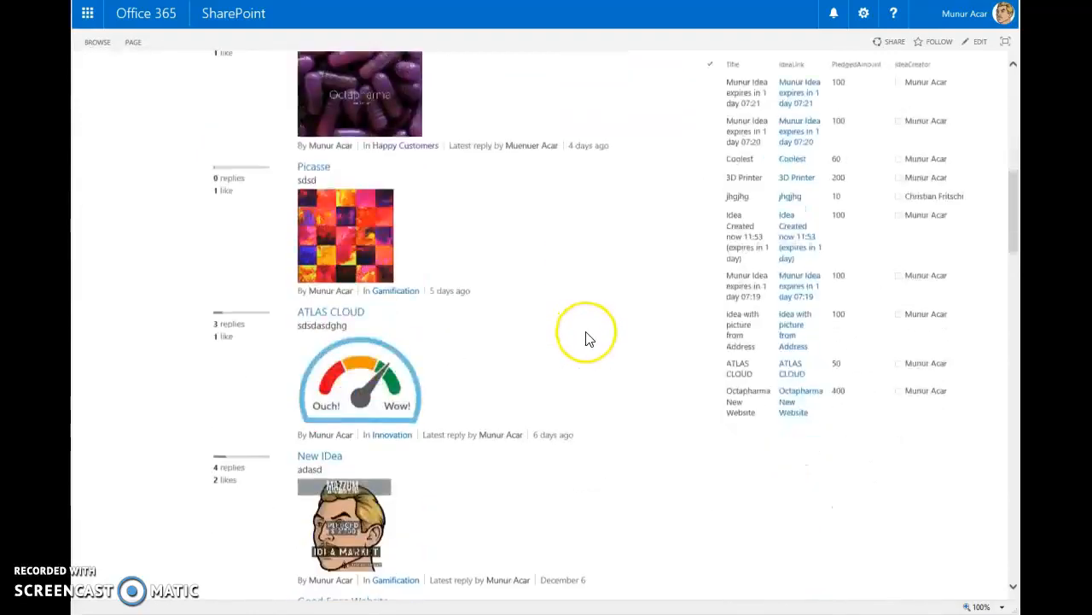
pyautogui.scroll(-1, 588, 339)
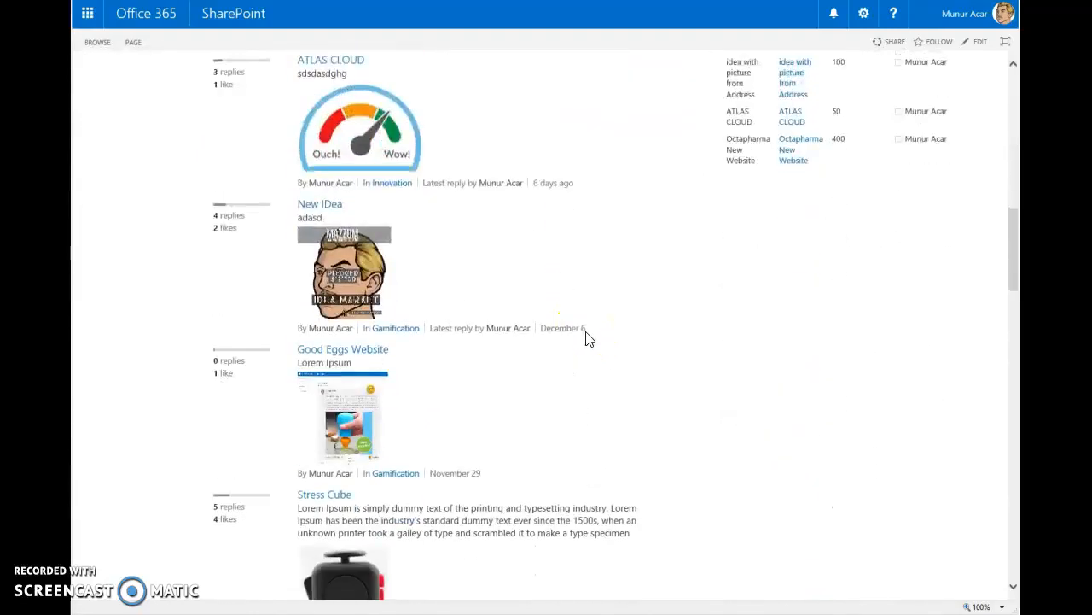
pyautogui.click(327, 209)
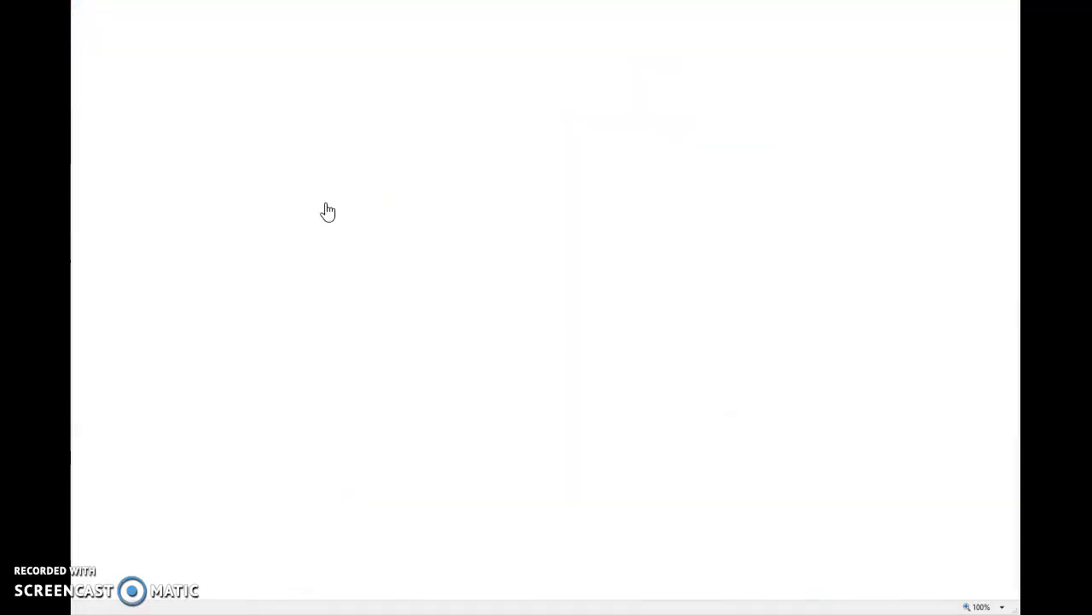
# Review the New IDea post and its further actions, and go back to the community home page.
pyautogui.scroll(-4, 523, 344)
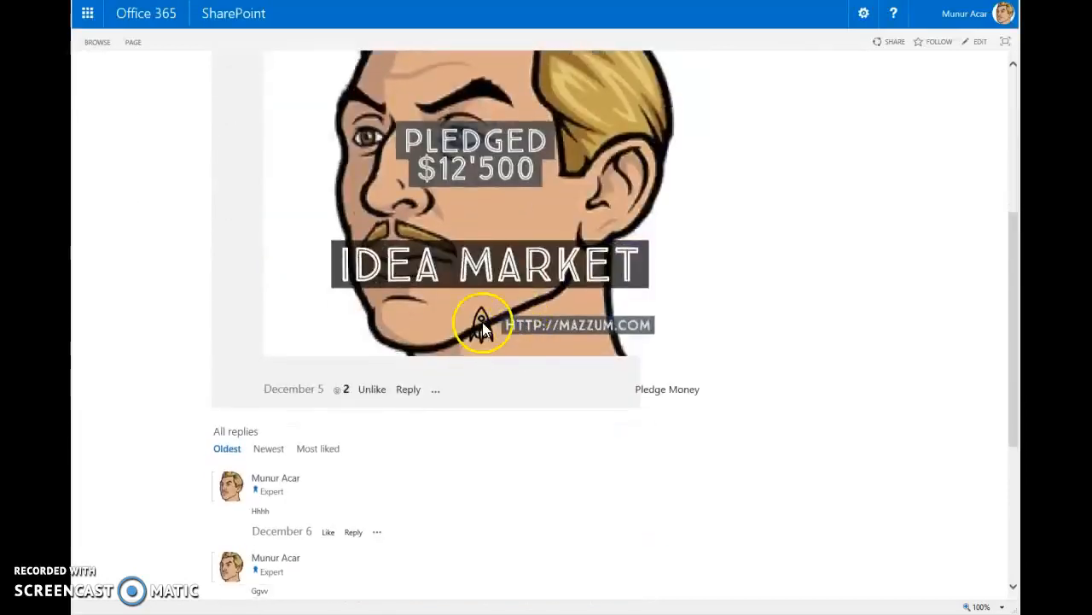
pyautogui.click(437, 392)
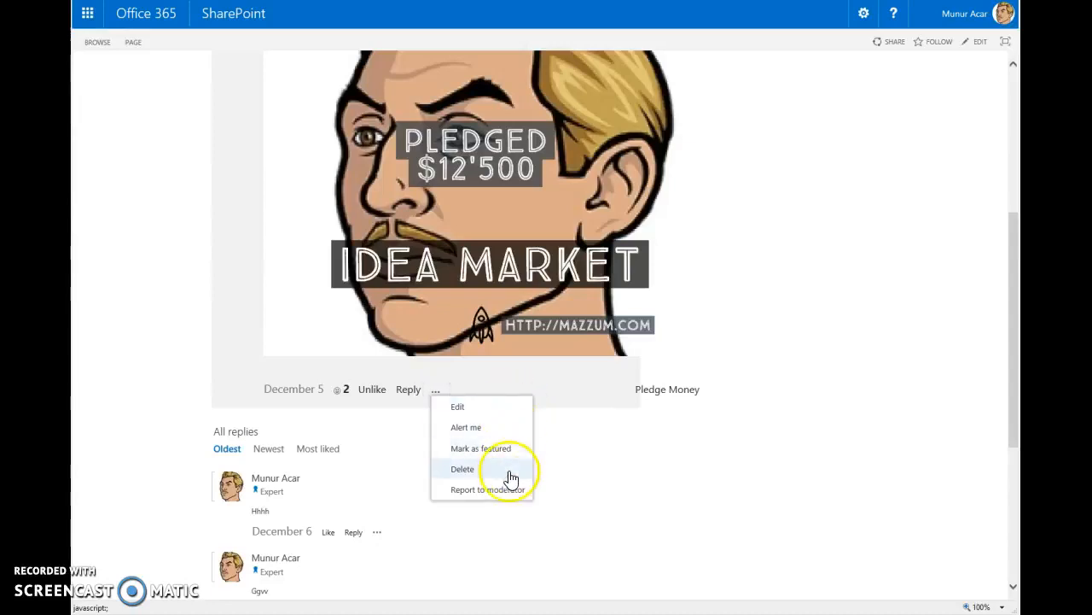
pyautogui.click(856, 449)
pyautogui.scroll(5, 857, 447)
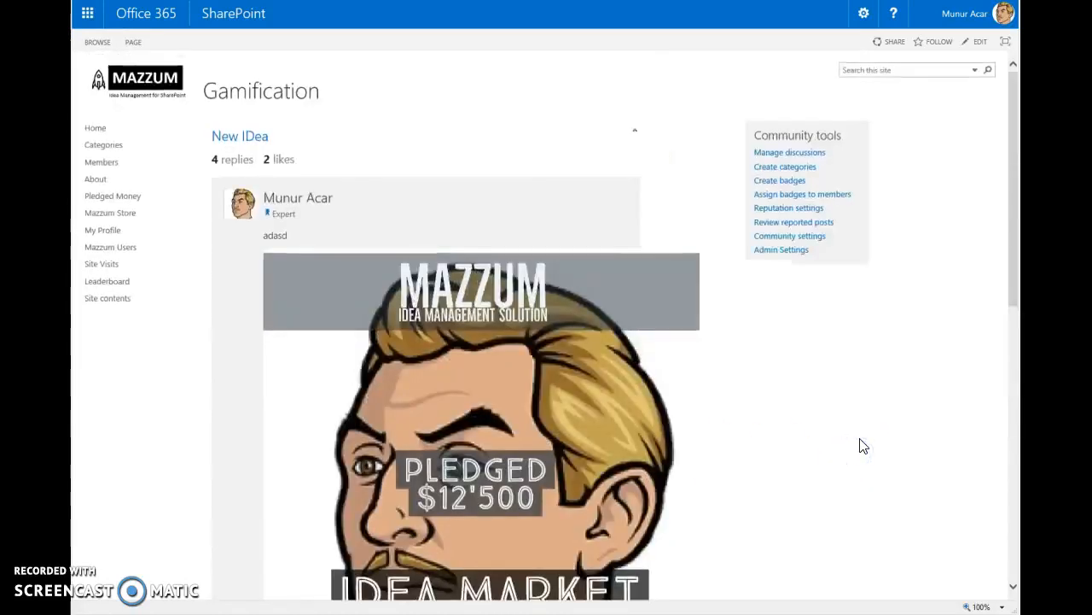
pyautogui.click(162, 90)
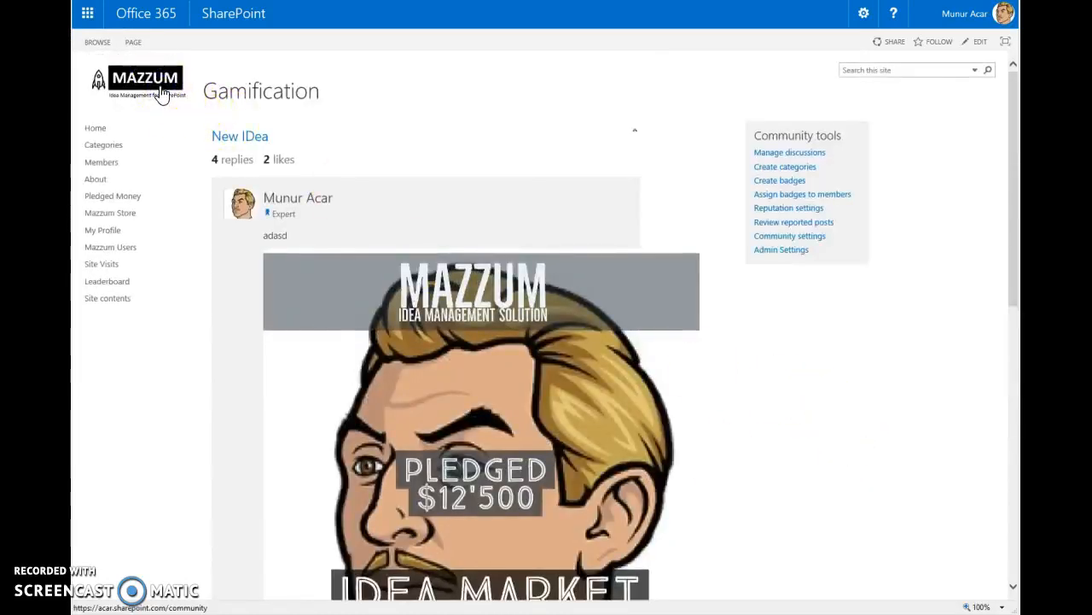